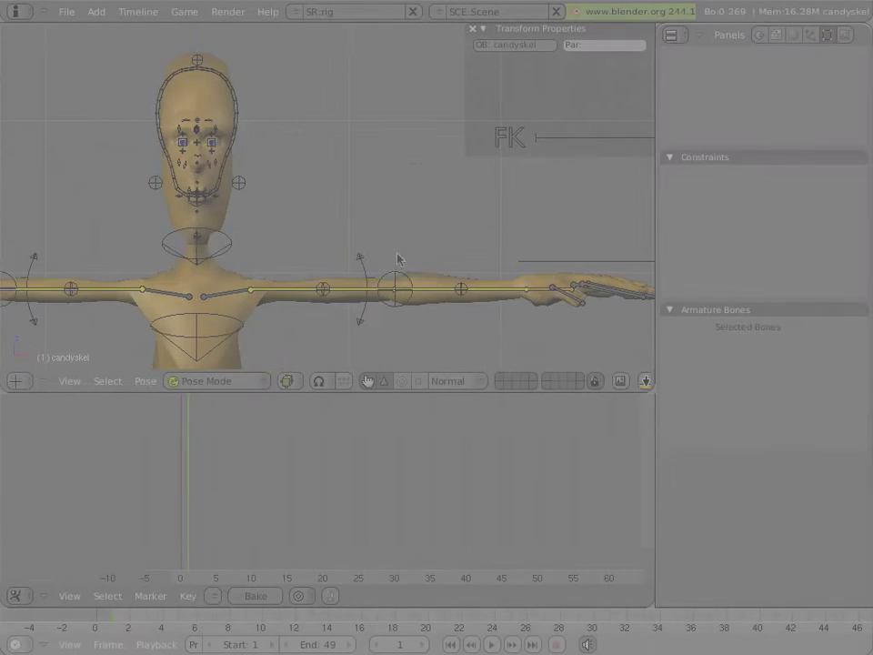
# Select the handshear.L bone at the left fingertips and trial-move it twice, cancelling back to rest
pyautogui.keyDown('shift'); pyautogui.moveTo(489, 271); pyautogui.dragTo(331, 235, button='middle'); pyautogui.keyUp('shift')
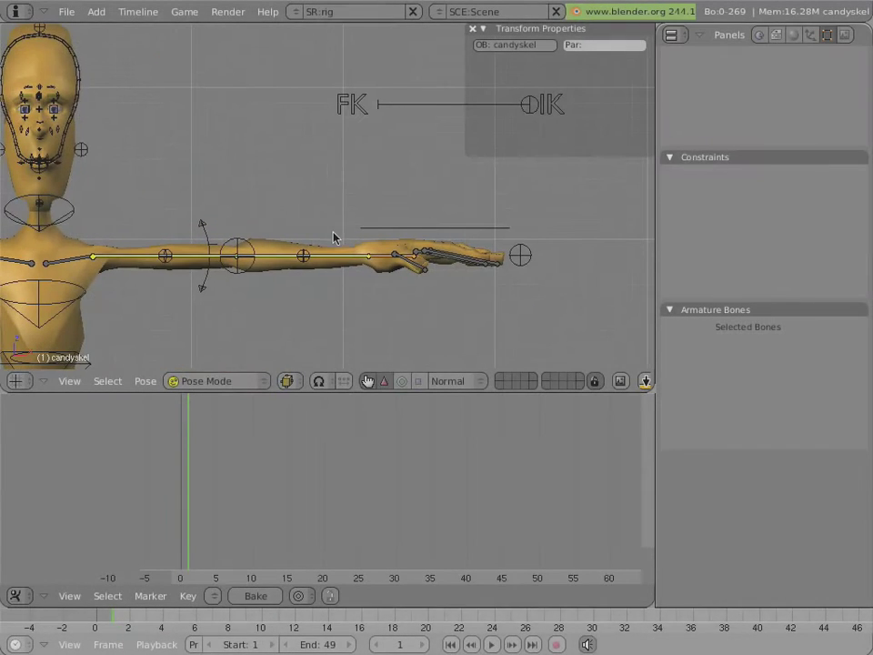
pyautogui.rightClick(533, 269)
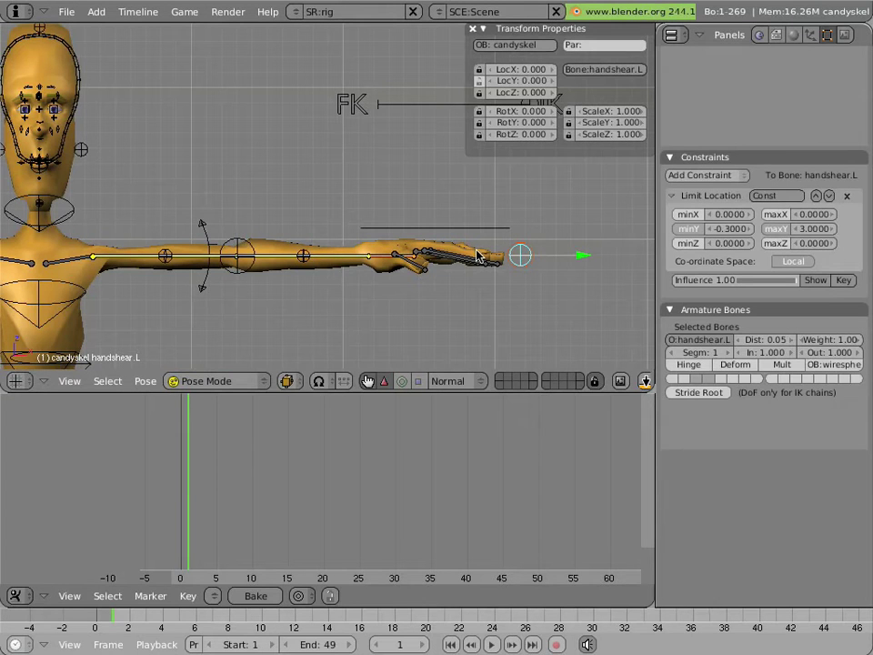
pyautogui.press('g')
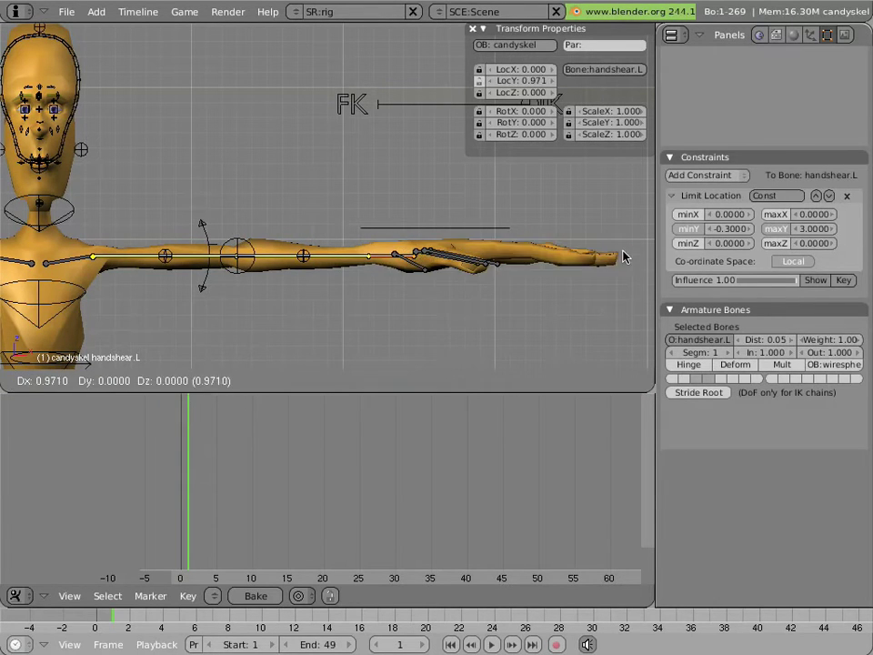
pyautogui.press('Escape')
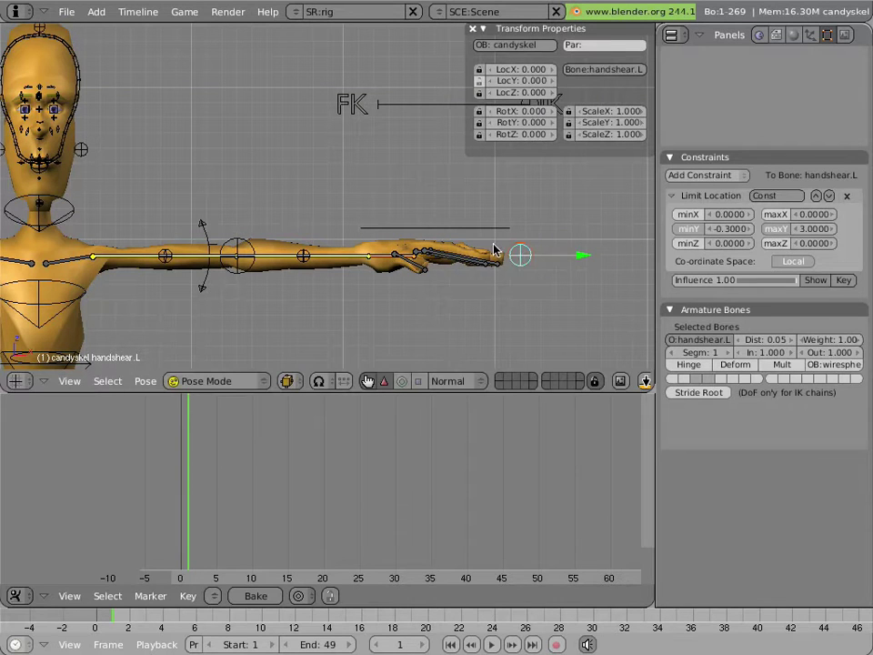
pyautogui.press('g')
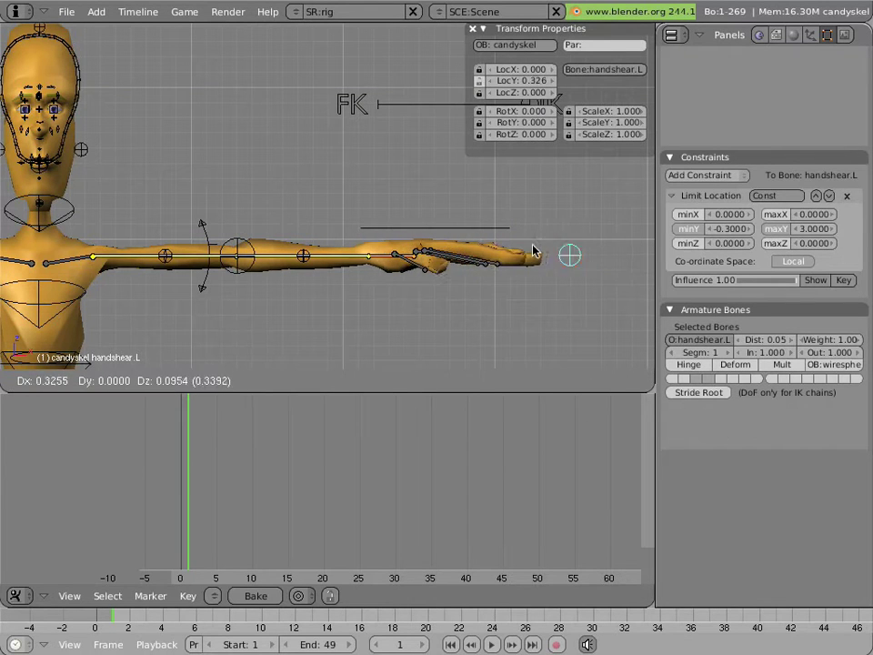
pyautogui.press('Escape')
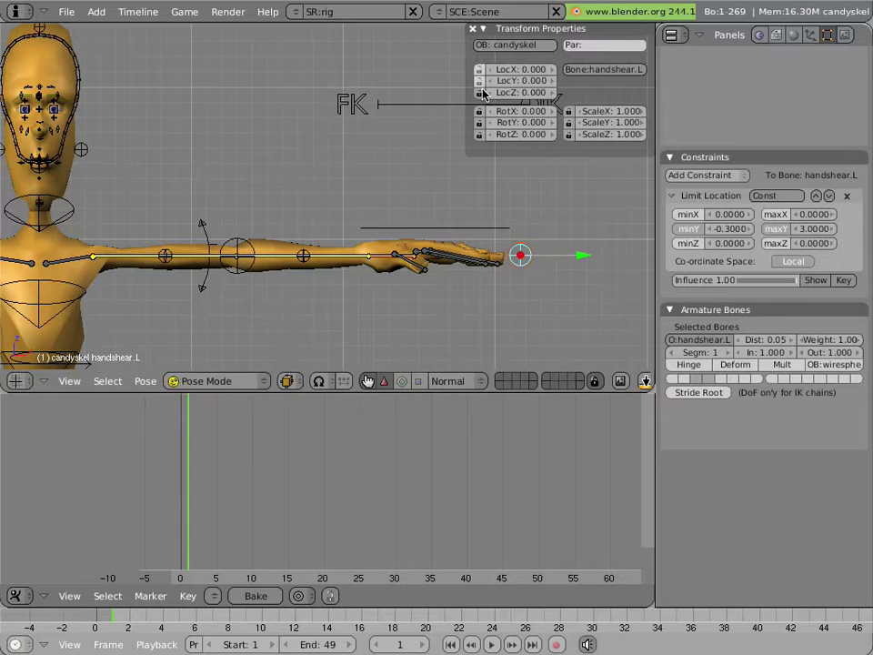
pyautogui.click(485, 93)
pyautogui.scroll(-2, 511, 282)
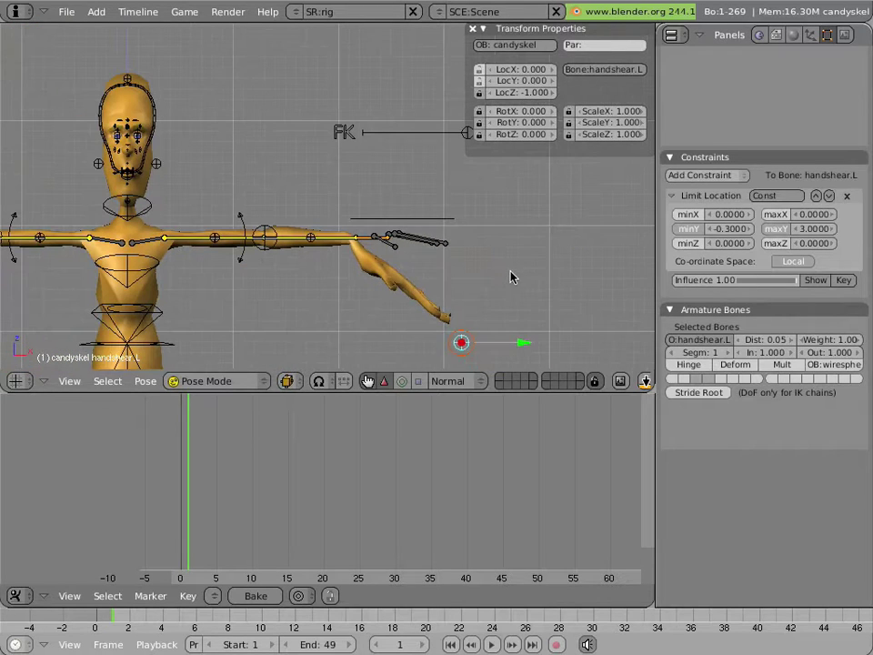
pyautogui.press('g')
pyautogui.press('Escape')
pyautogui.press('g')
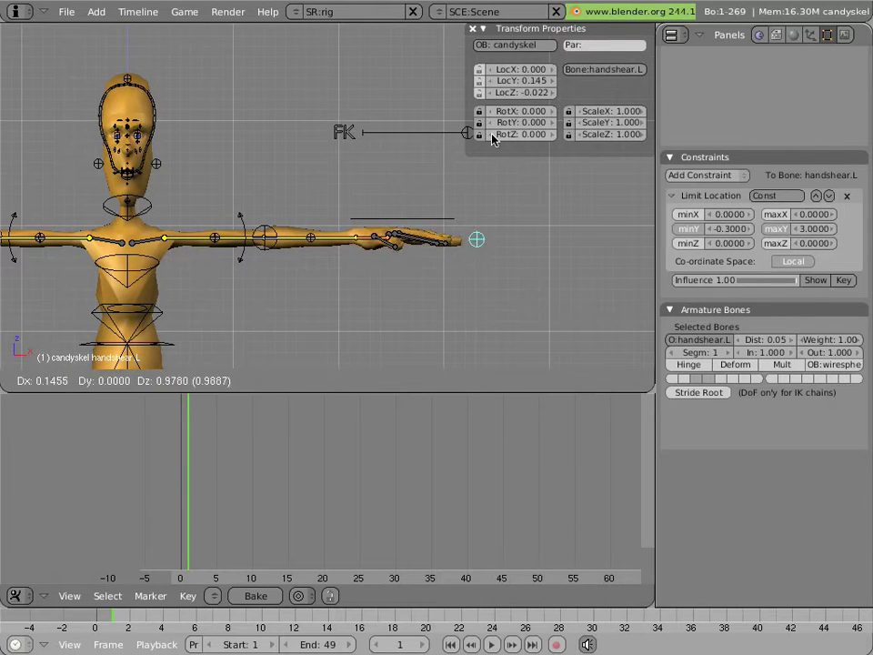
pyautogui.press('Escape')
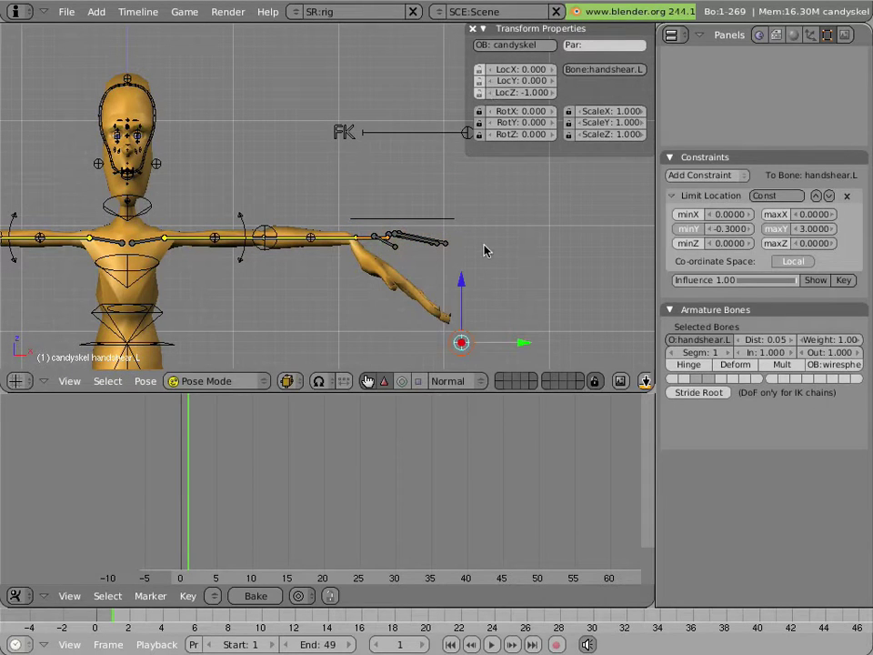
pyautogui.hotkey('alt', 'g')
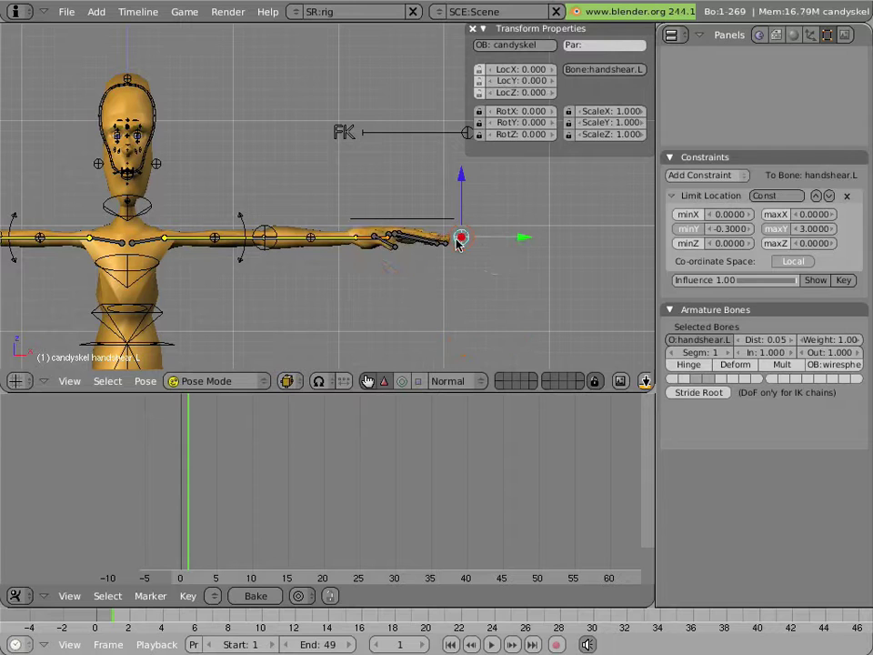
pyautogui.press('g')
pyautogui.press('Escape')
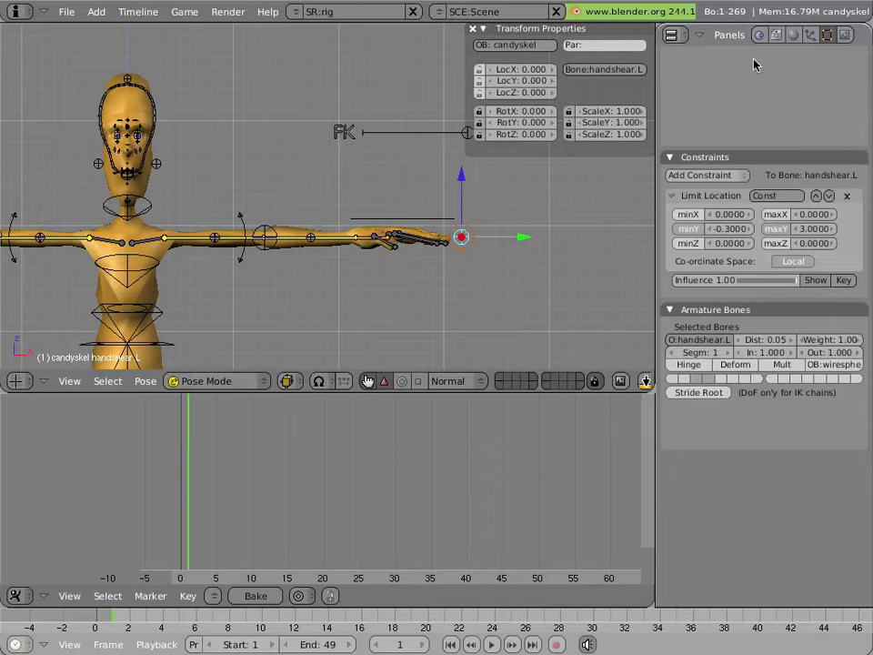
# Switch the right area to the Outliner, expand candyskel, and scroll through its child objects
pyautogui.click(682, 38)
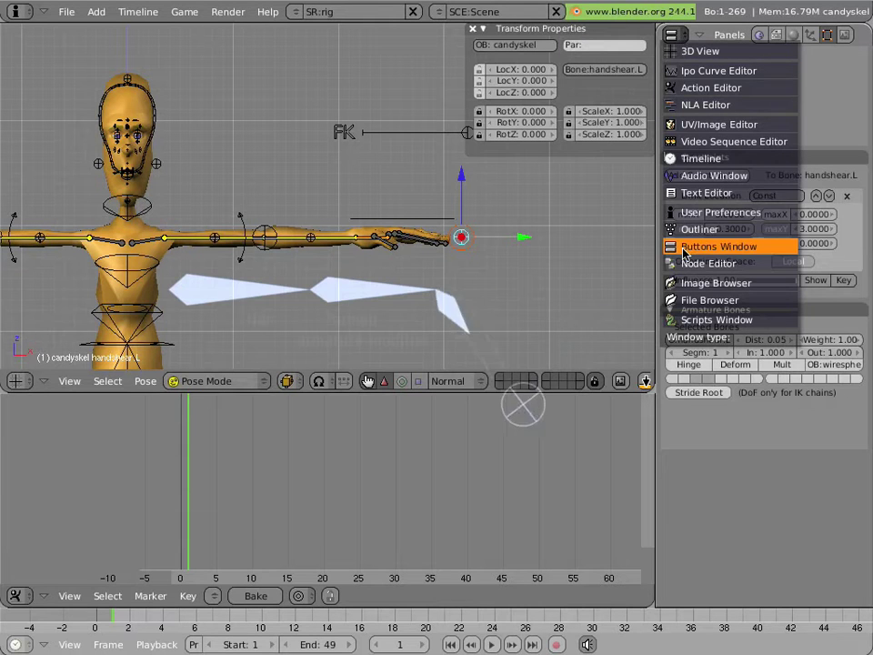
pyautogui.click(696, 229)
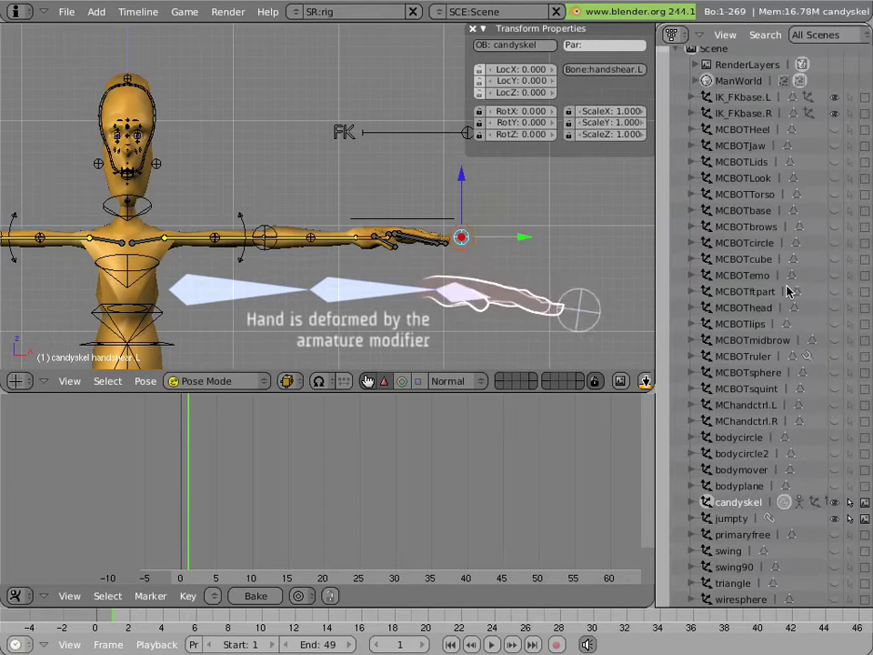
pyautogui.click(697, 503)
pyautogui.scroll(-5, 727, 495)
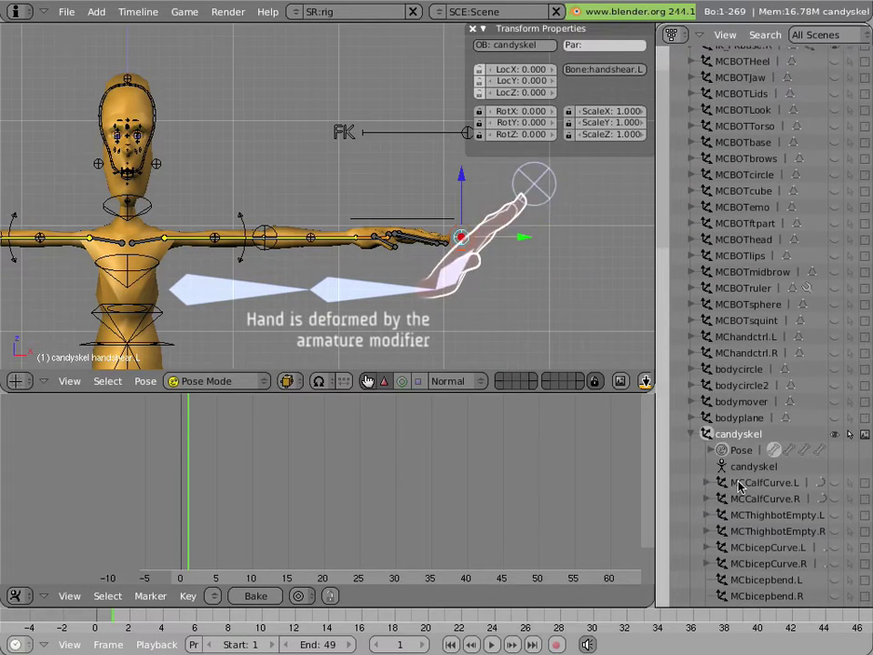
pyautogui.scroll(-5, 738, 486)
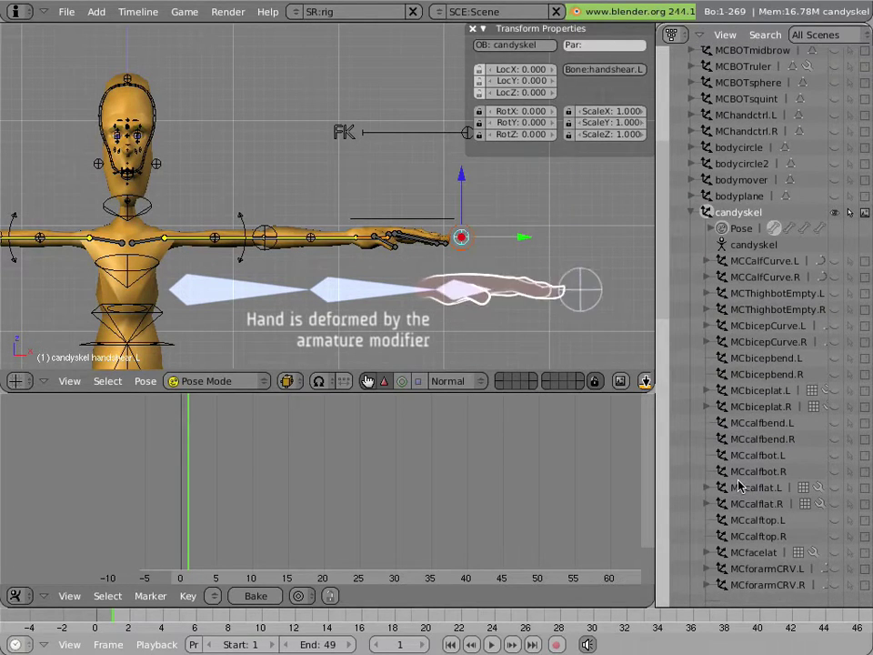
pyautogui.scroll(-2, 789, 467)
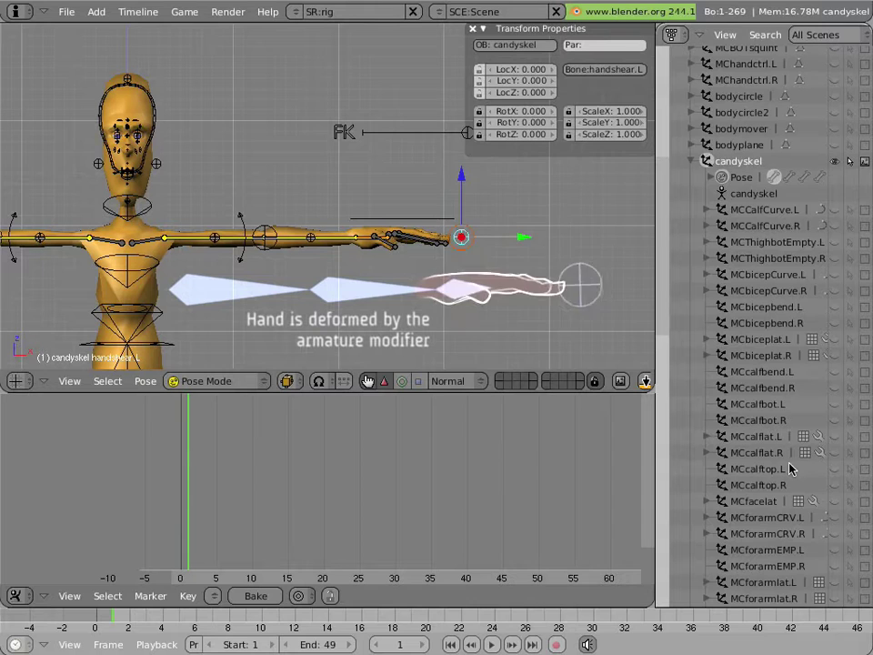
pyautogui.scroll(-1, 789, 467)
pyautogui.scroll(-1, 789, 467)
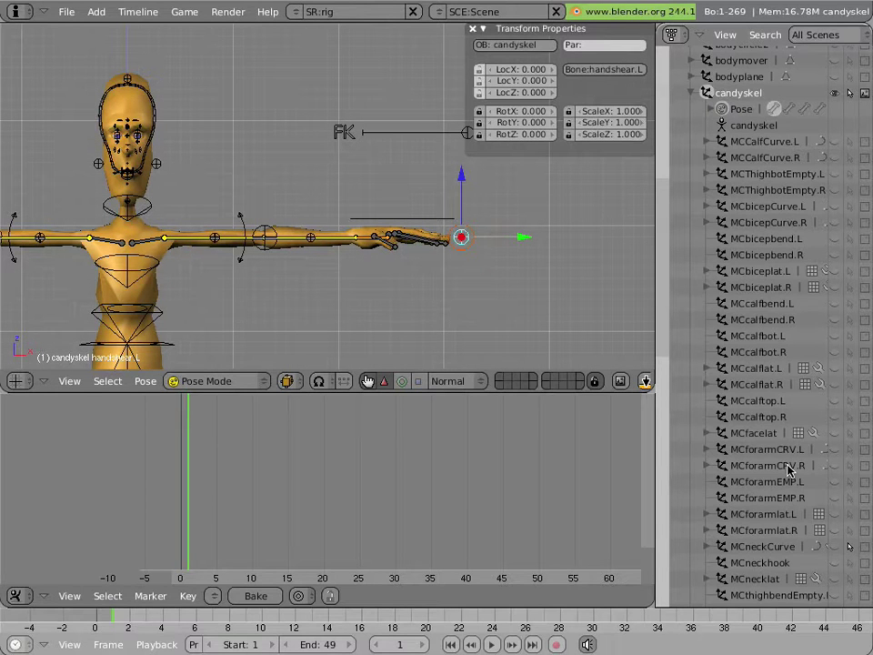
pyautogui.scroll(-7, 789, 468)
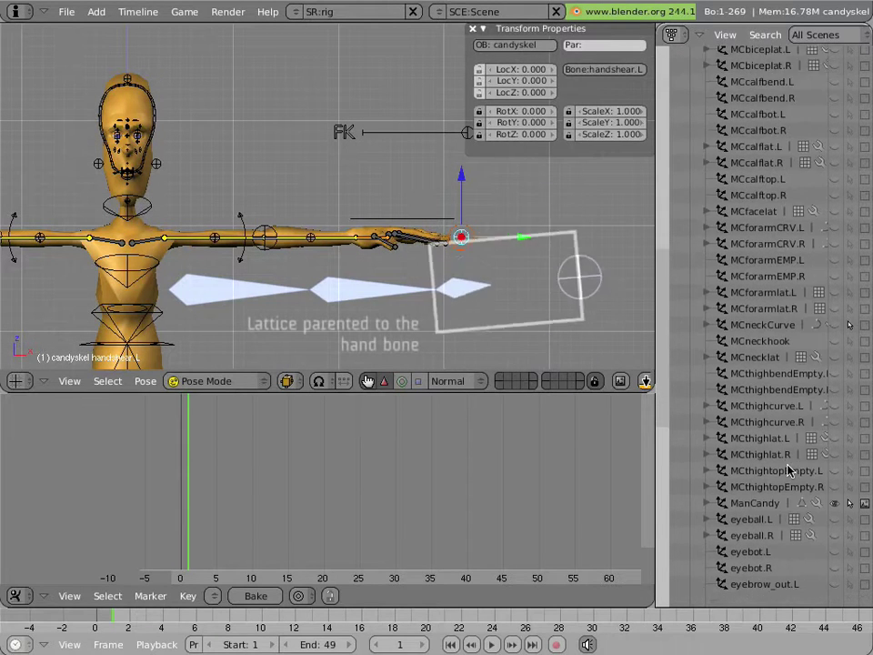
pyautogui.scroll(-5, 790, 470)
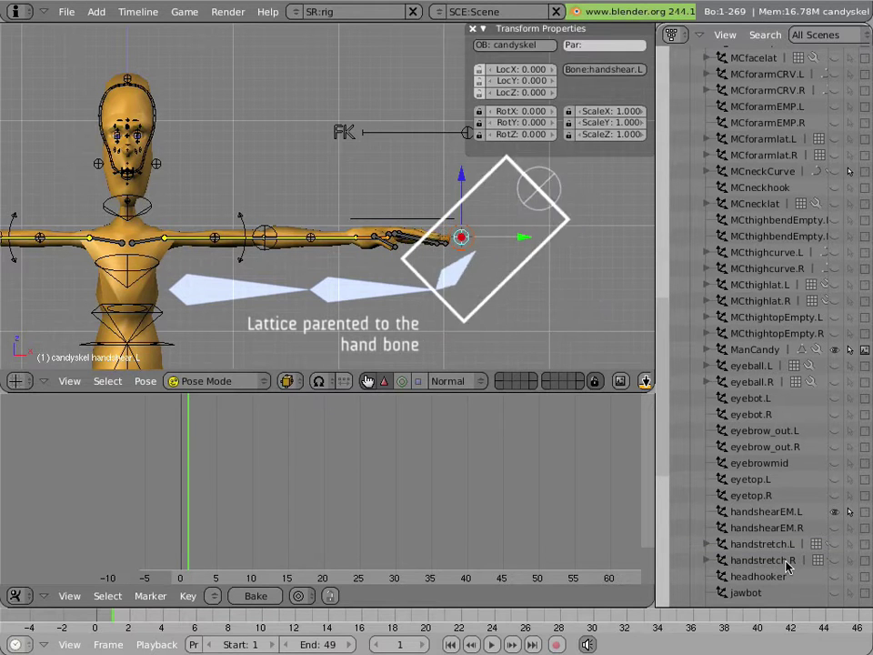
pyautogui.scroll(-3, 787, 567)
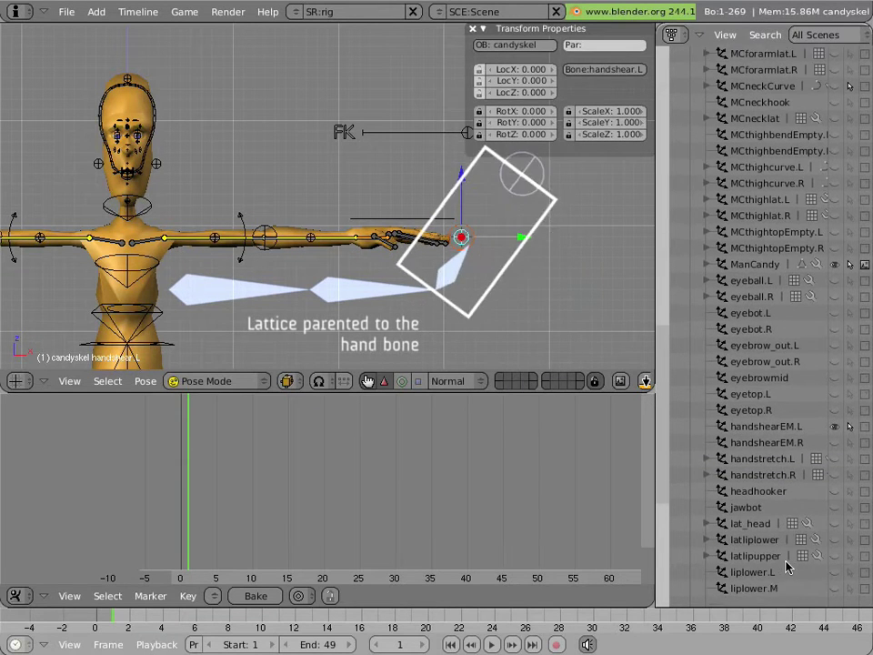
pyautogui.scroll(-4, 786, 566)
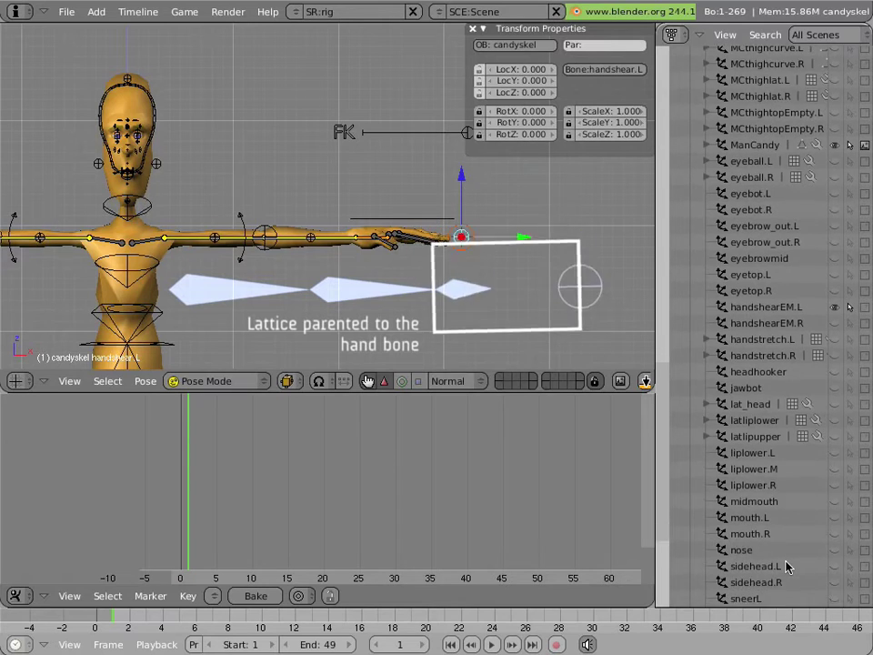
pyautogui.scroll(-6, 786, 567)
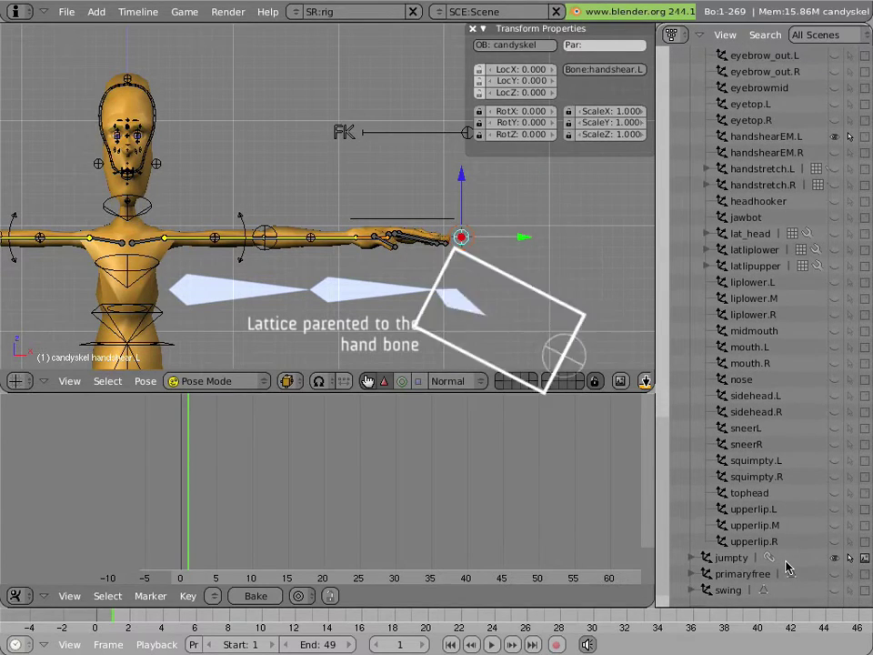
pyautogui.scroll(10, 786, 566)
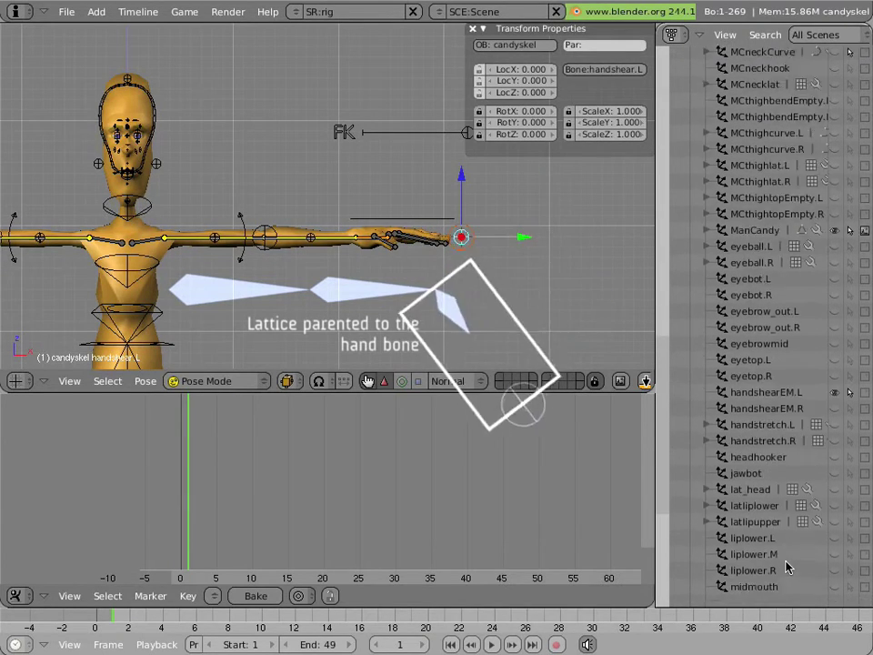
pyautogui.scroll(1, 786, 567)
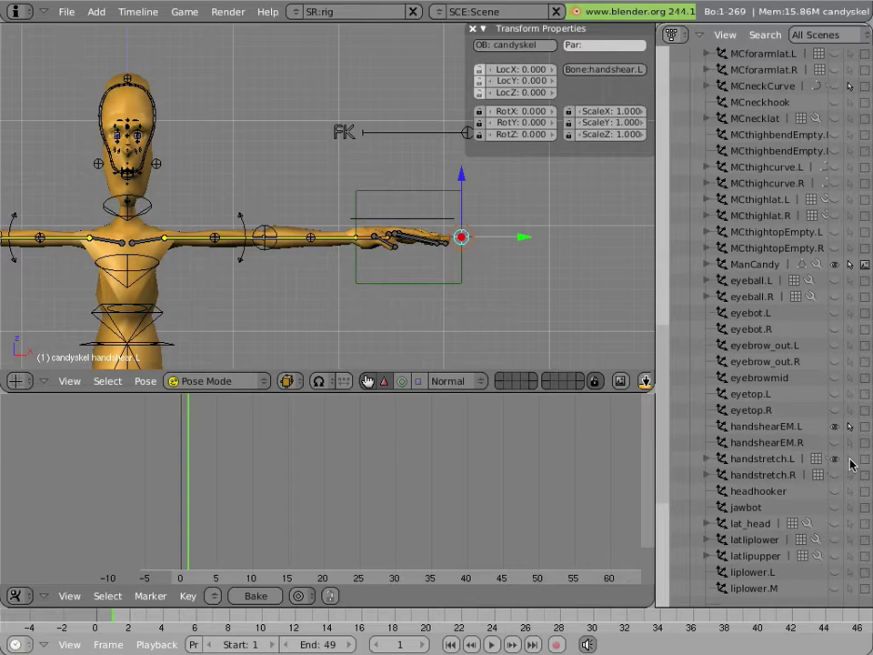
# Frame the left hand and select the handstretch.L lattice around it
pyautogui.scroll(4, 546, 266)
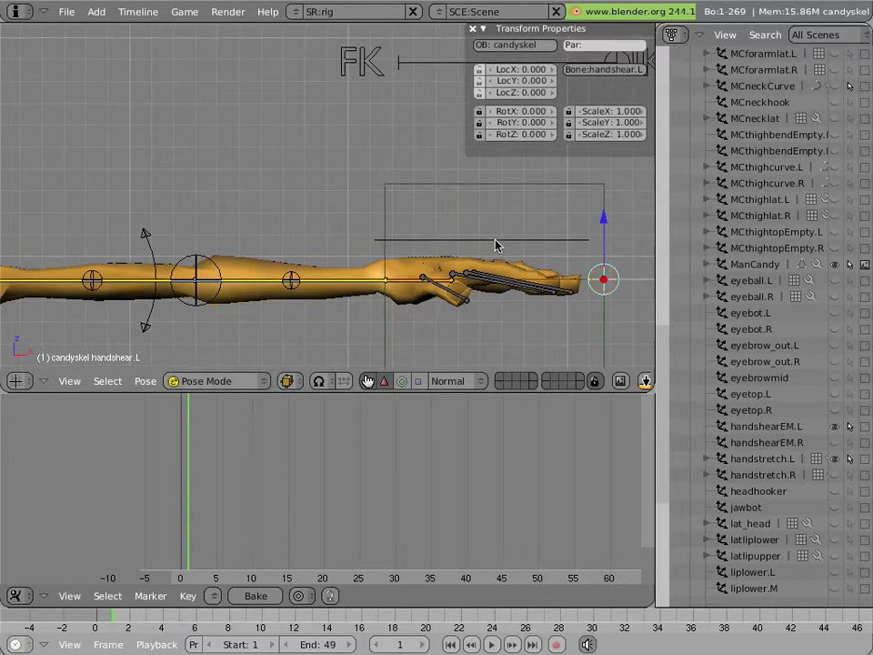
pyautogui.keyDown('shift'); pyautogui.moveTo(496, 244); pyautogui.dragTo(386, 185, button='middle'); pyautogui.keyUp('shift')
pyautogui.rightClick(384, 163)
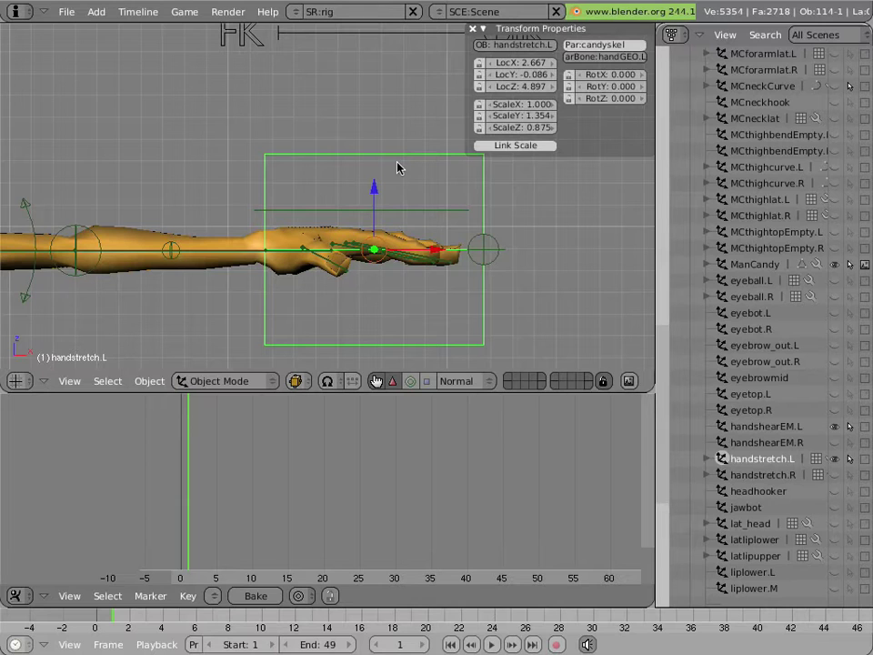
# Select the hand.L bone and trial-rotate it, cancelling back to rest
pyautogui.rightClick(280, 258)
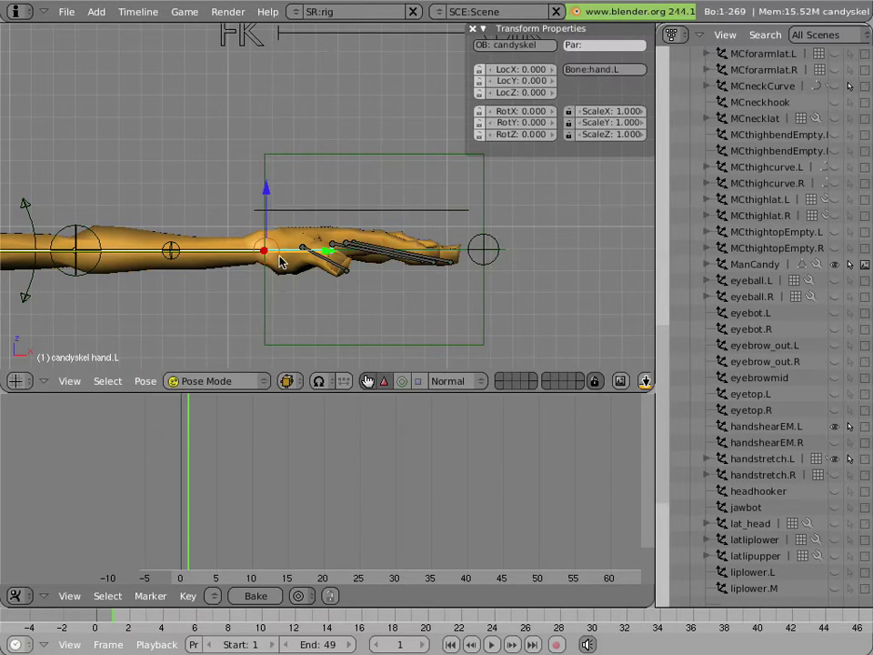
pyautogui.press('r')
pyautogui.press('Escape')
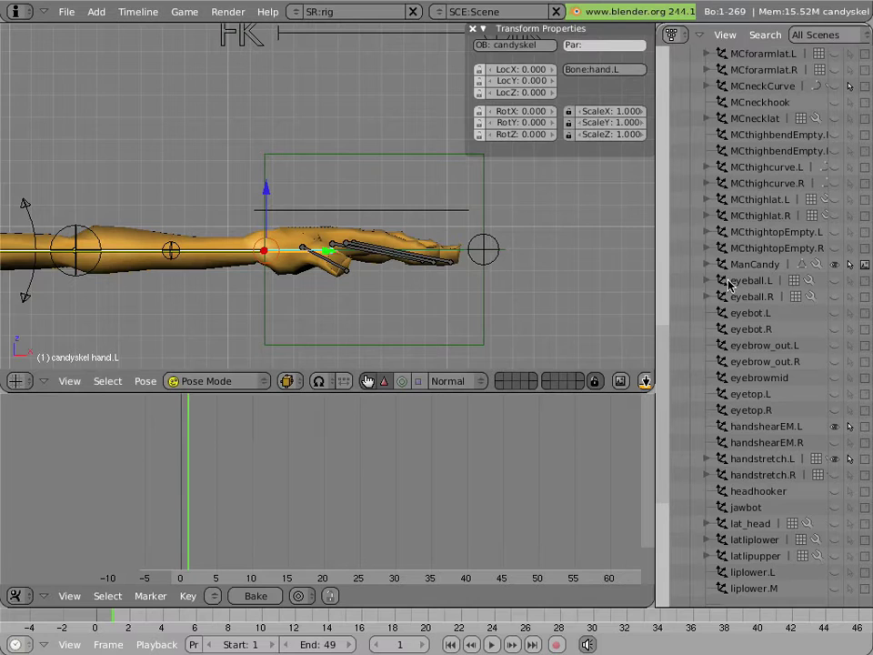
# Return the area to Properties and select the handstretch.L lattice to show its handshearEM.L hook modifier
pyautogui.click(681, 36)
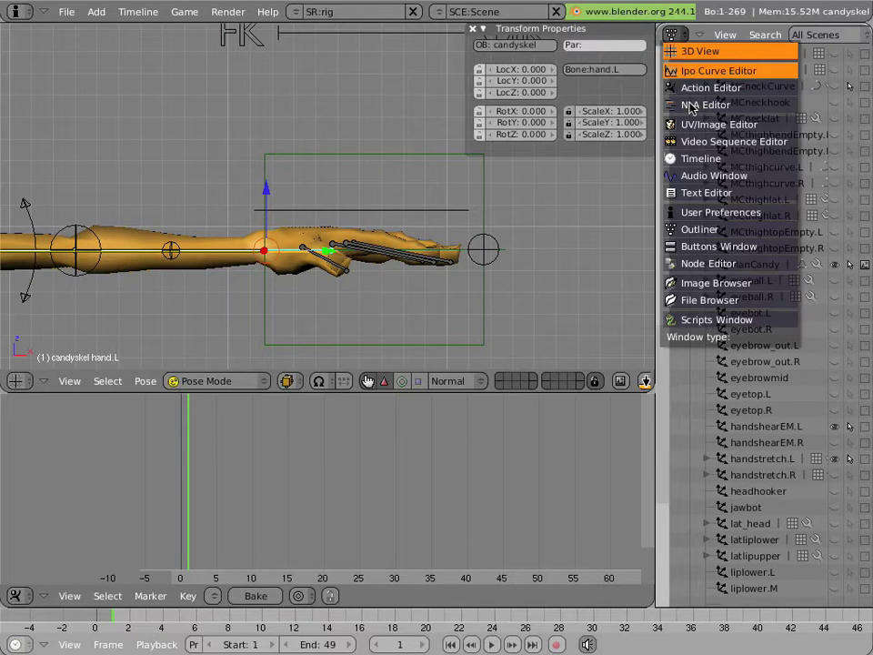
pyautogui.click(684, 247)
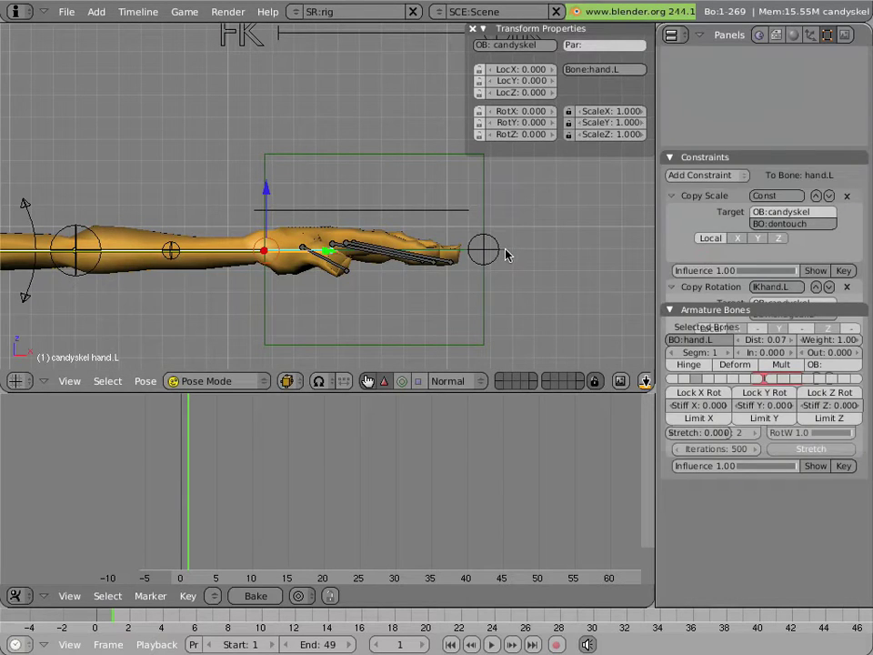
pyautogui.rightClick(485, 219)
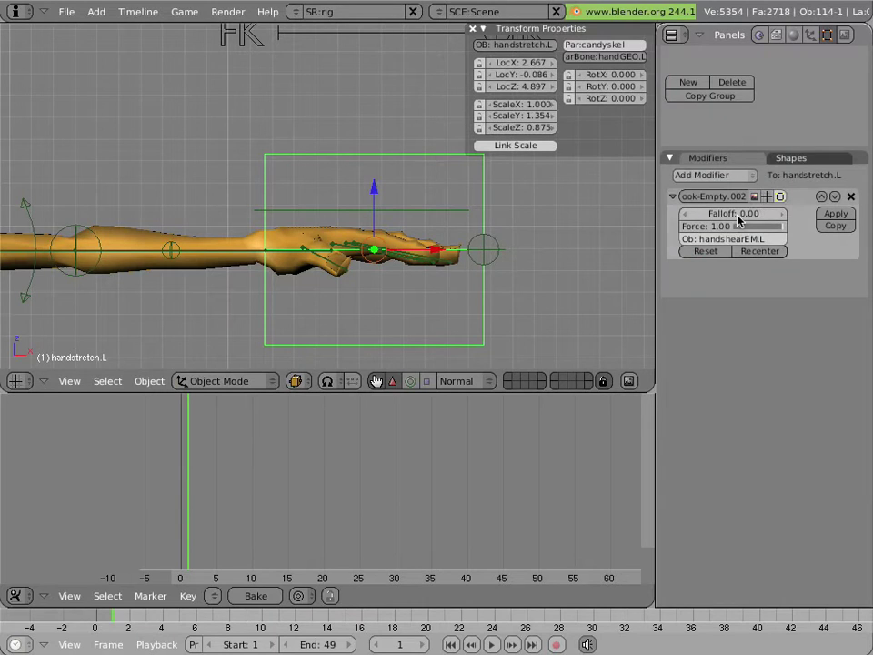
pyautogui.scroll(3, 536, 249)
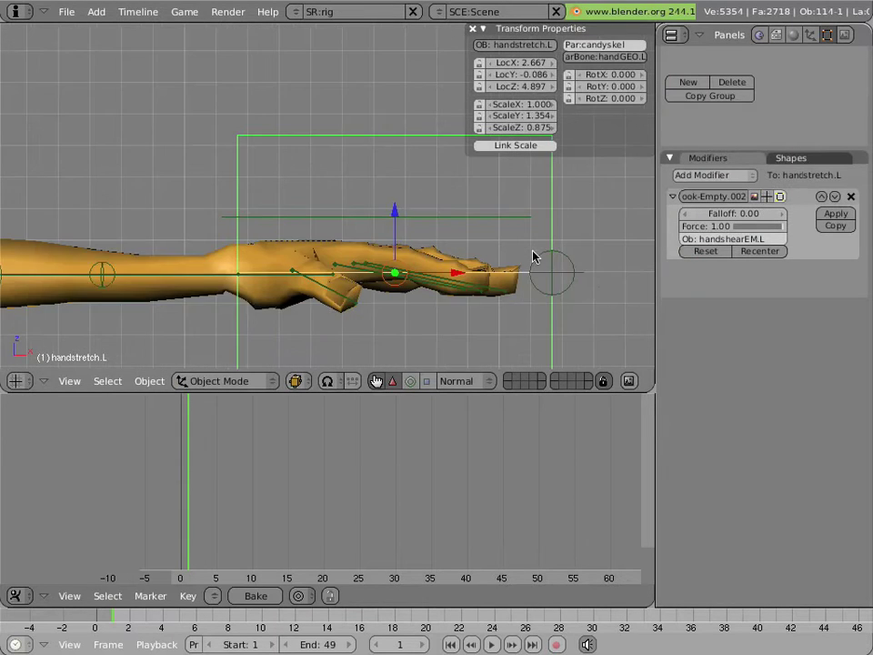
pyautogui.scroll(2, 498, 244)
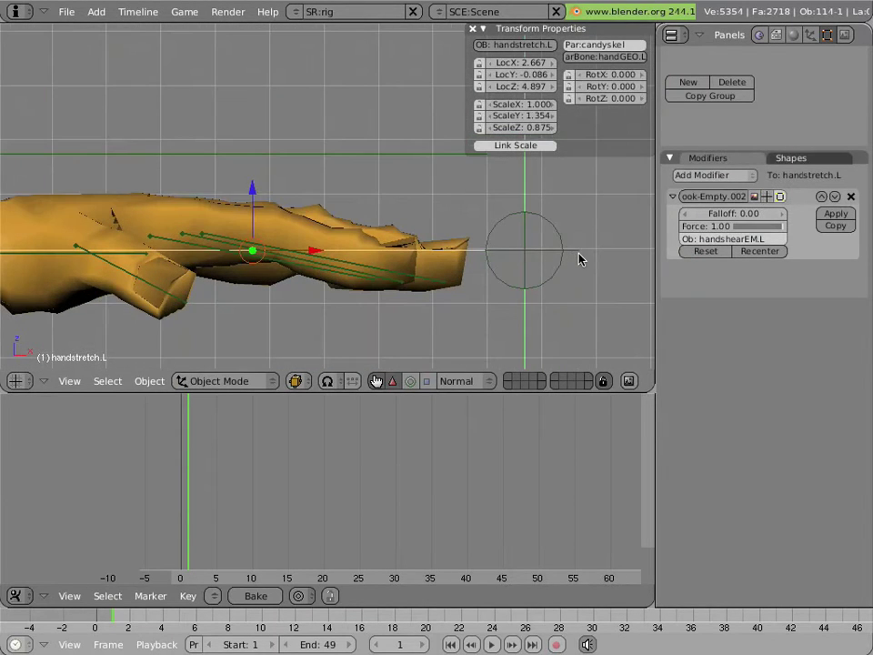
# Display the handshearEM.L empty as Arrows at size 0.180
pyautogui.rightClick(580, 255)
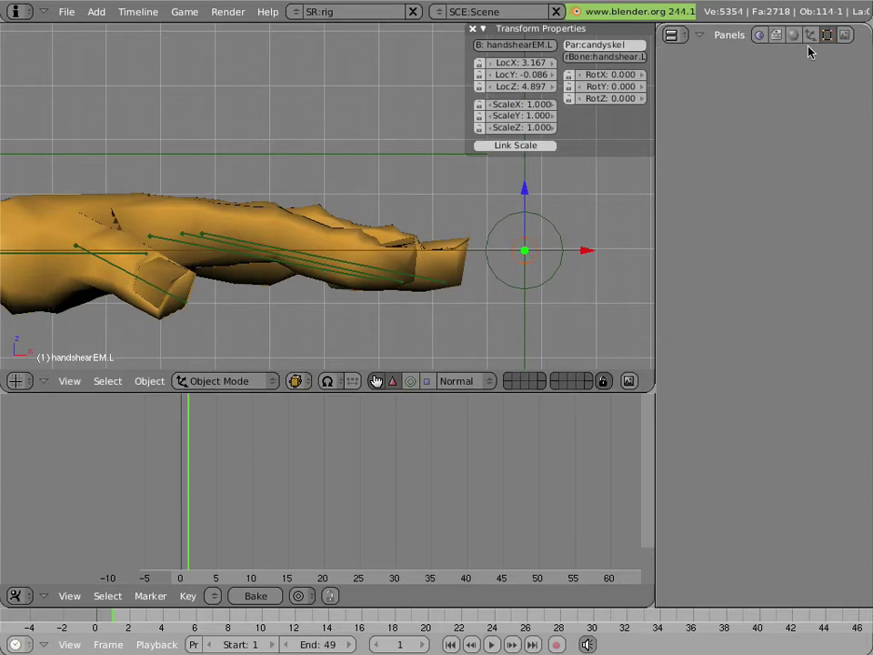
pyautogui.click(750, 124)
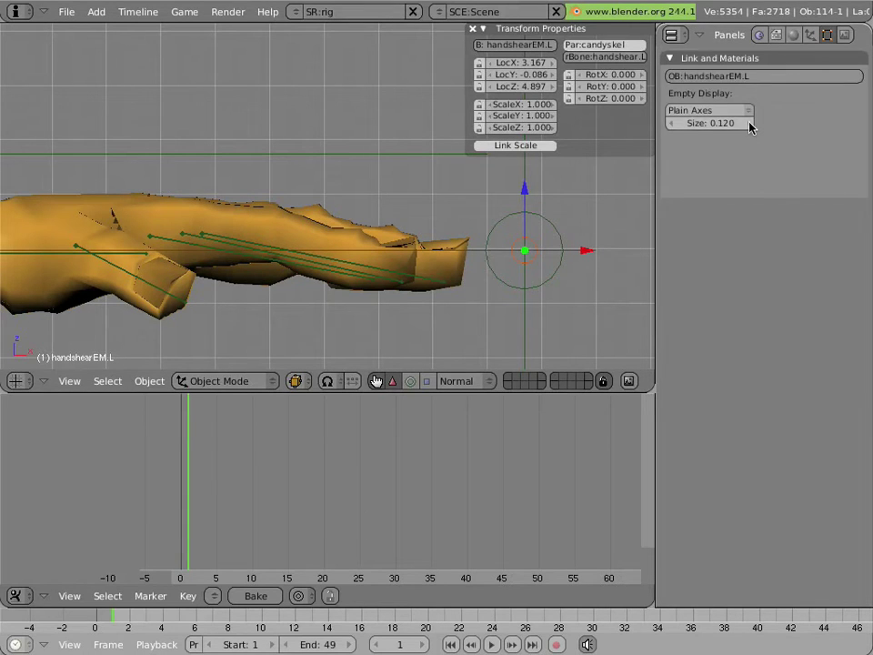
pyautogui.click(750, 123)
pyautogui.click(750, 124)
pyautogui.click(750, 124)
pyautogui.click(750, 124)
pyautogui.click(751, 124)
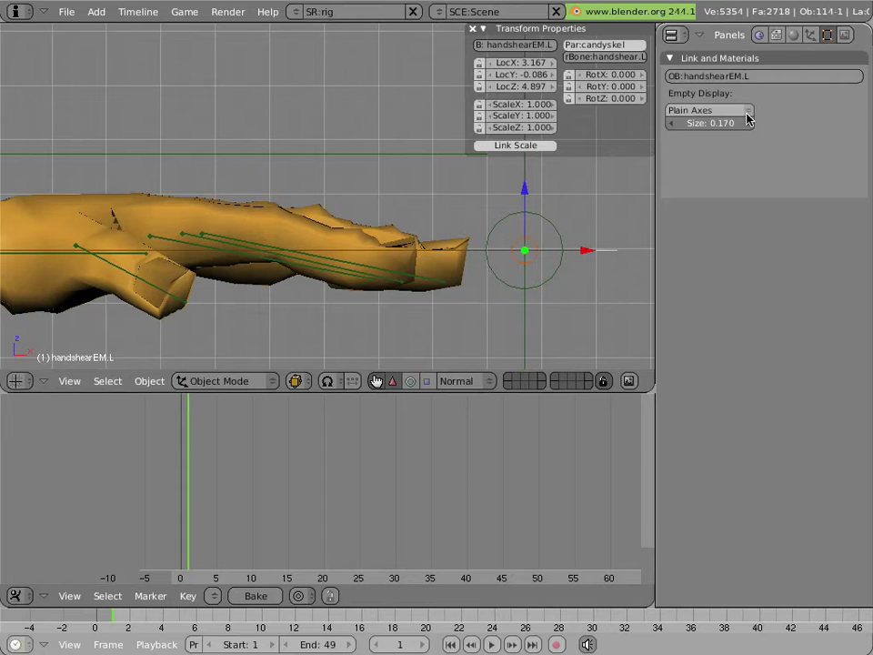
pyautogui.click(749, 123)
pyautogui.click(741, 112)
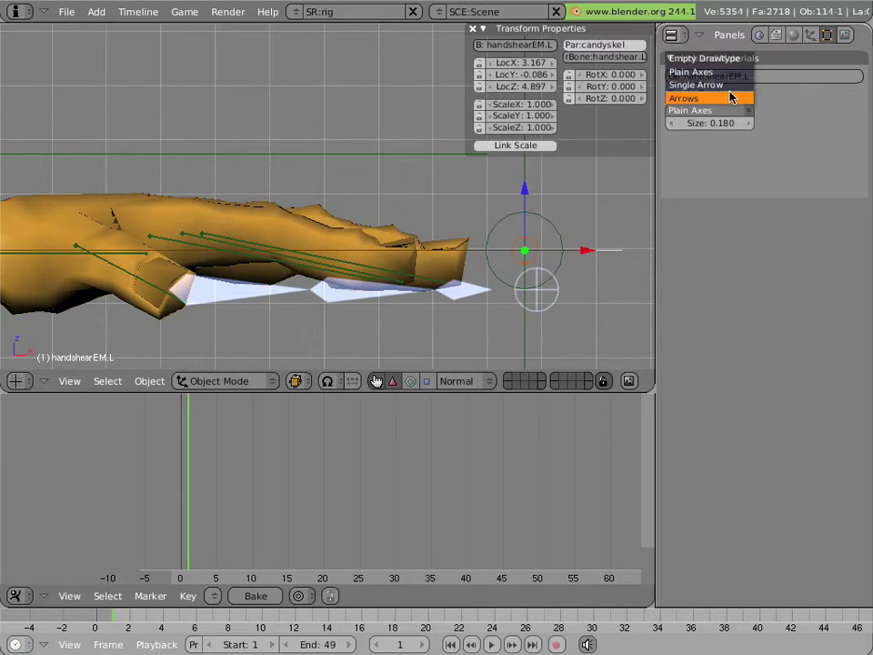
pyautogui.click(730, 97)
# Trial-move the empty and then the handshear.L bone, cancelling both back to rest
pyautogui.moveTo(516, 233); pyautogui.dragTo(414, 233, button='middle')
pyautogui.press('g')
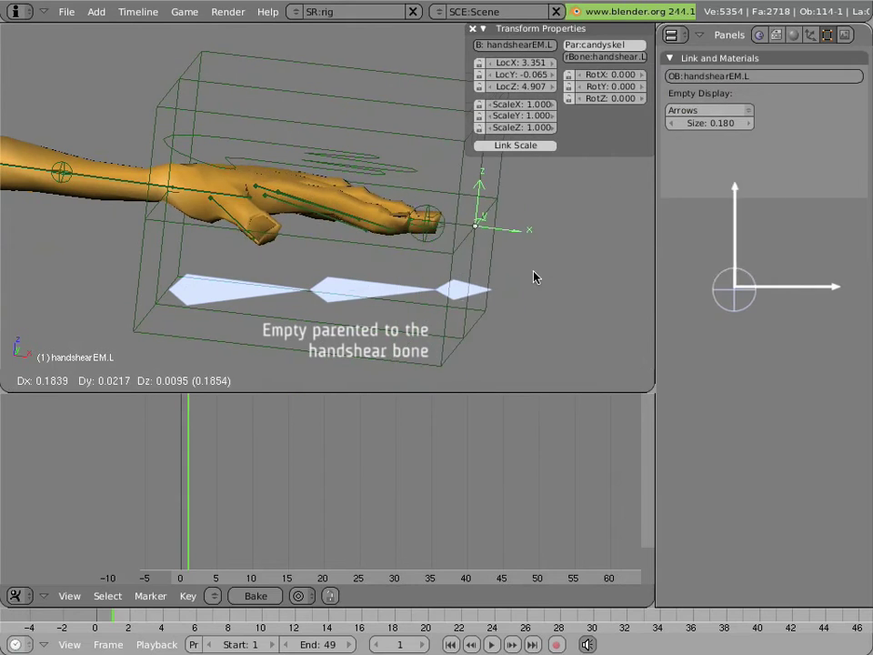
pyautogui.press('Escape')
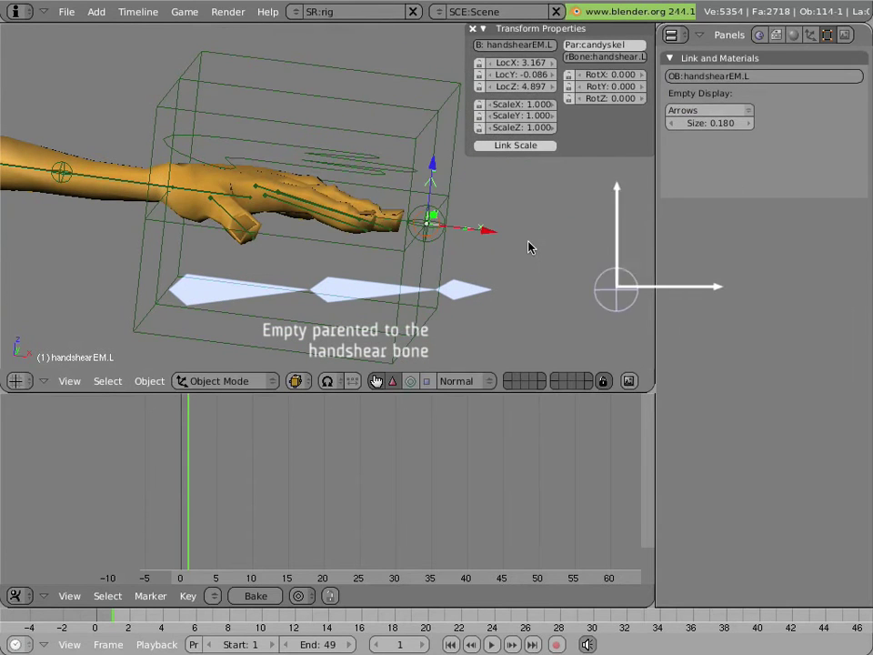
pyautogui.rightClick(429, 239)
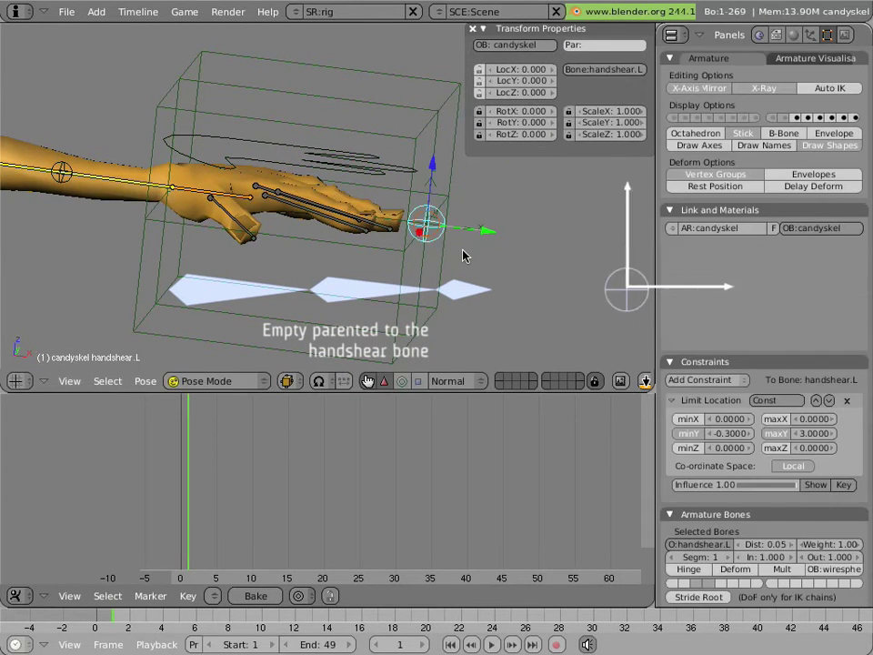
pyautogui.press('g')
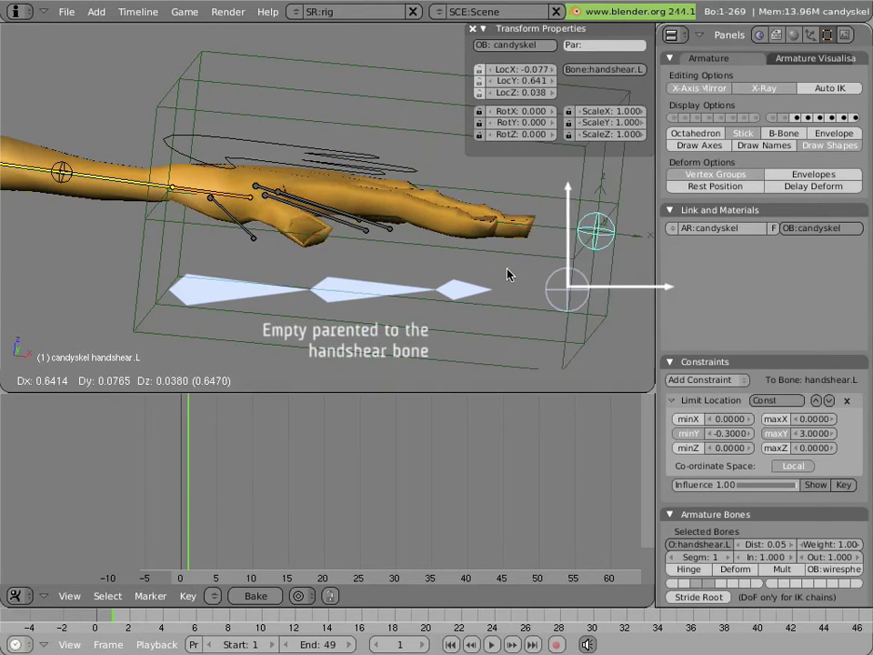
pyautogui.press('Escape')
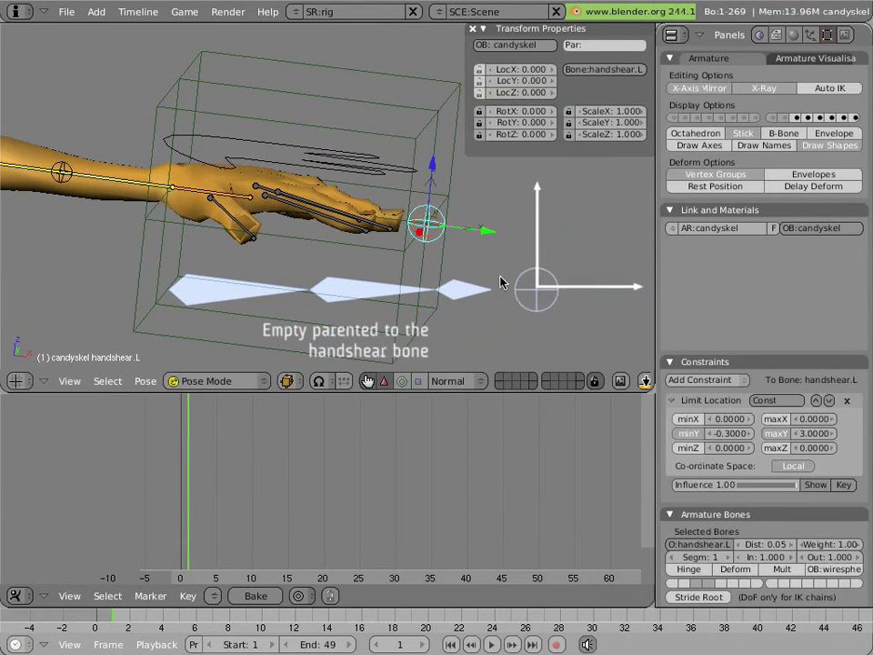
# Select the ManCandy mesh and expand its MCforarmlat.R and handstretch.L lattice modifiers
pyautogui.rightClick(100, 167)
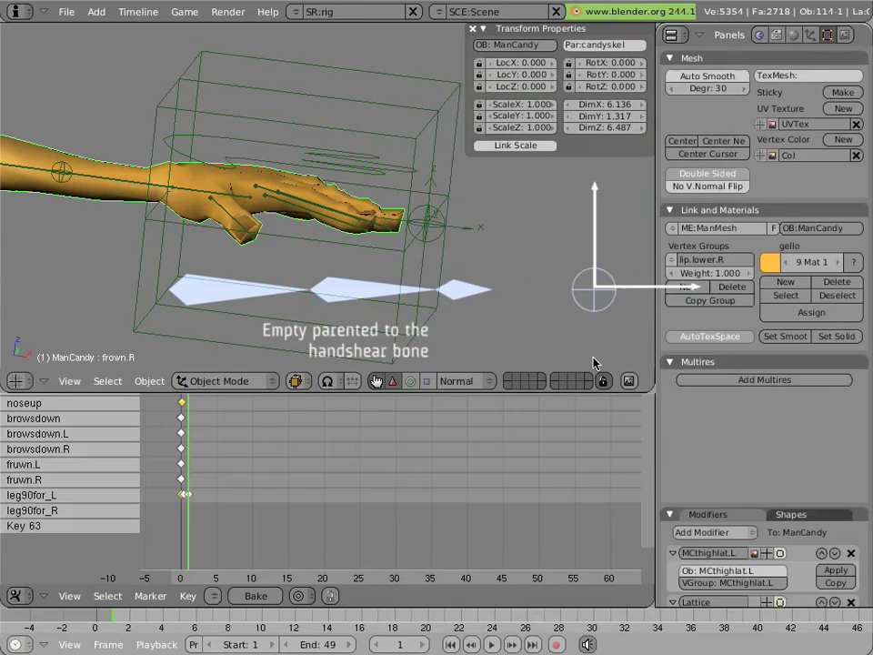
pyautogui.scroll(-5, 733, 407)
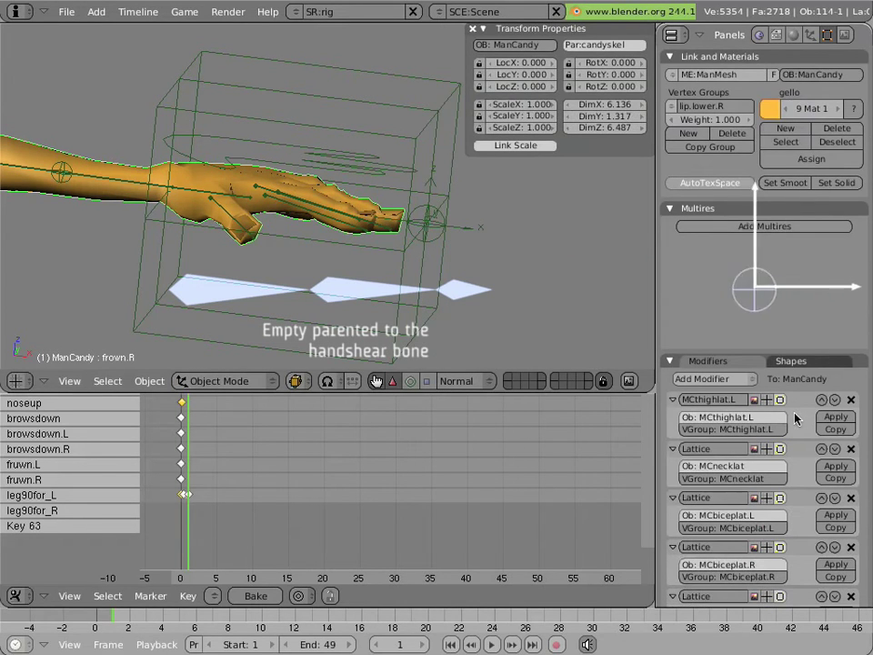
pyautogui.scroll(-3, 796, 417)
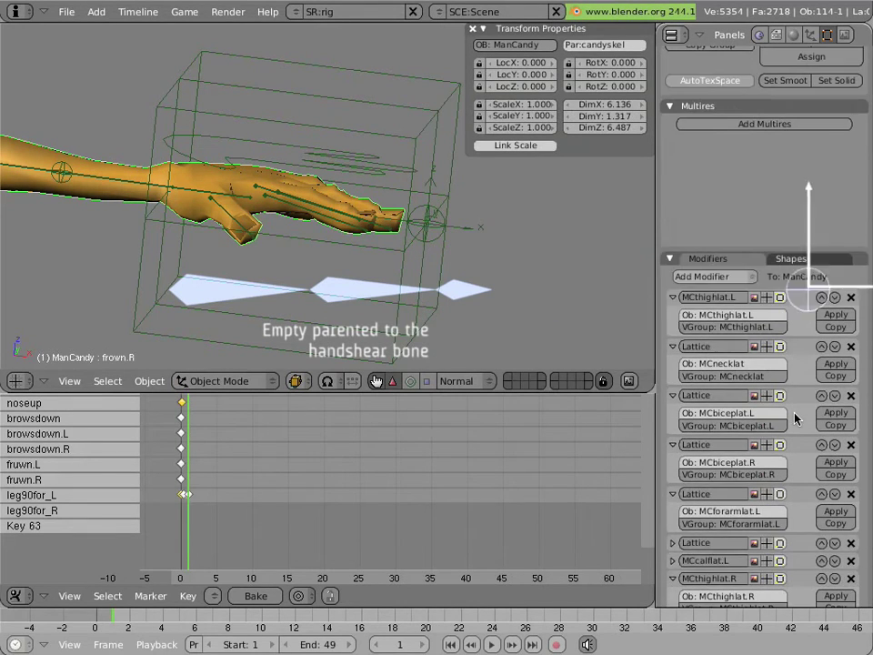
pyautogui.scroll(-5, 796, 418)
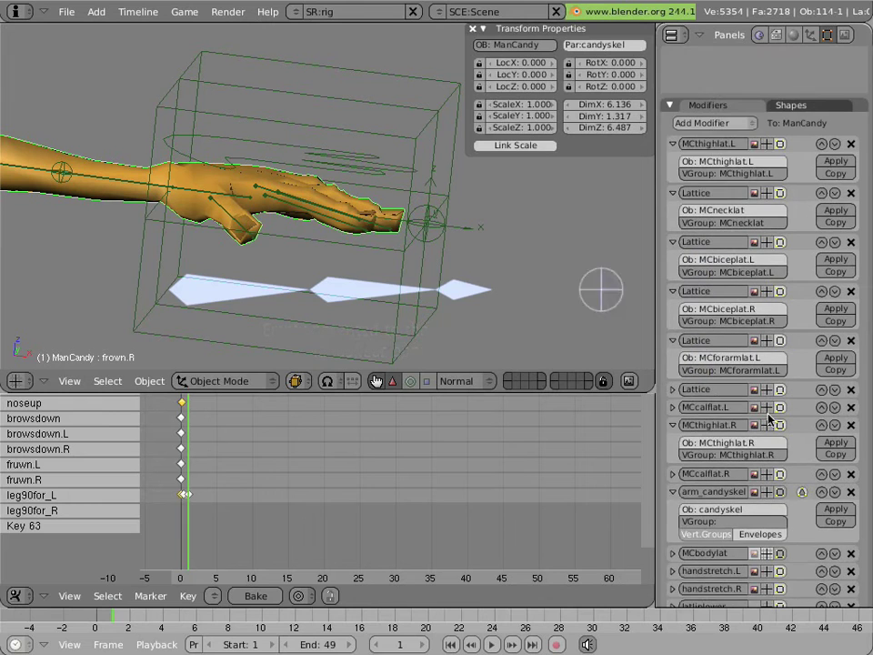
pyautogui.click(673, 389)
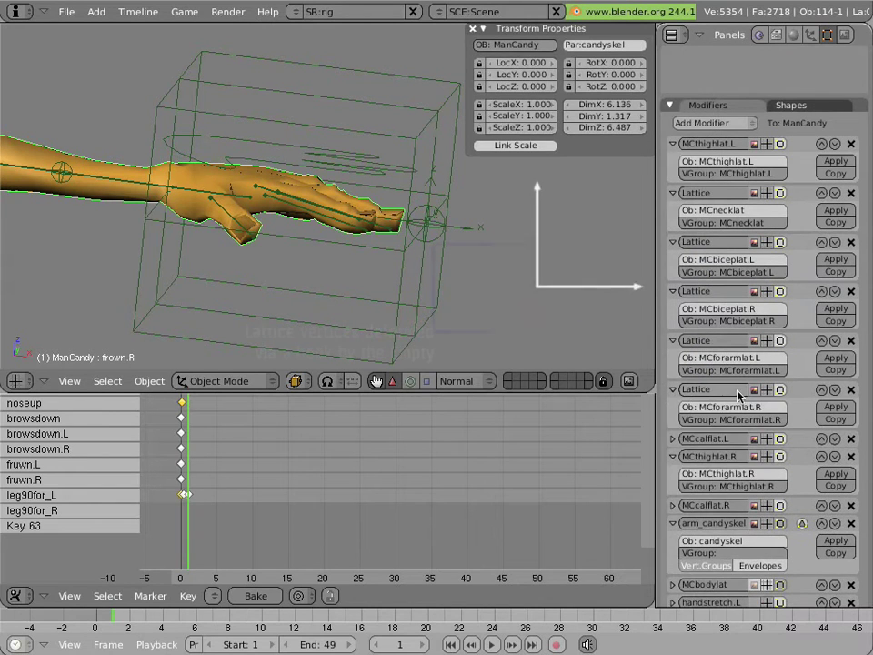
pyautogui.scroll(-2, 739, 393)
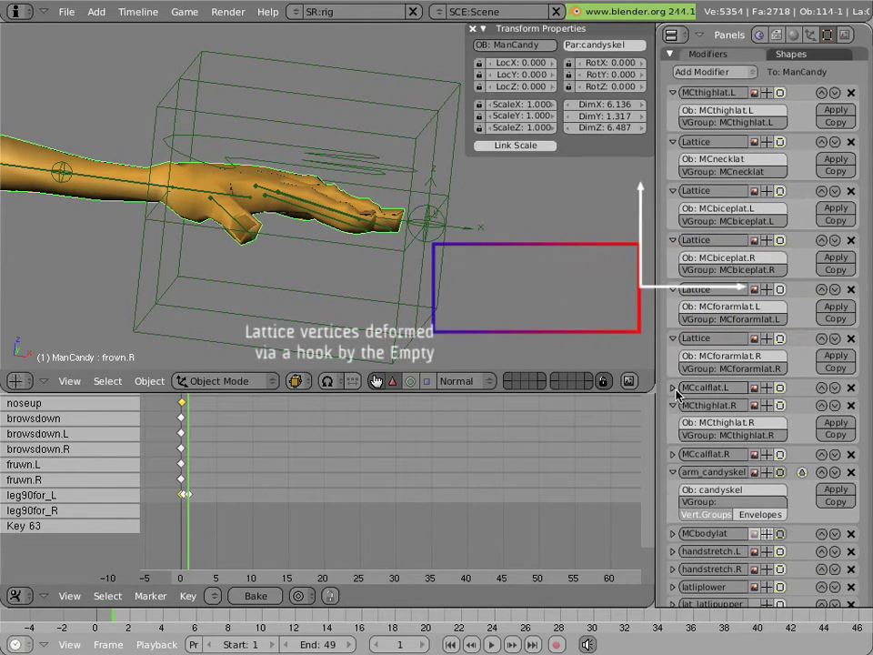
pyautogui.scroll(-3, 762, 423)
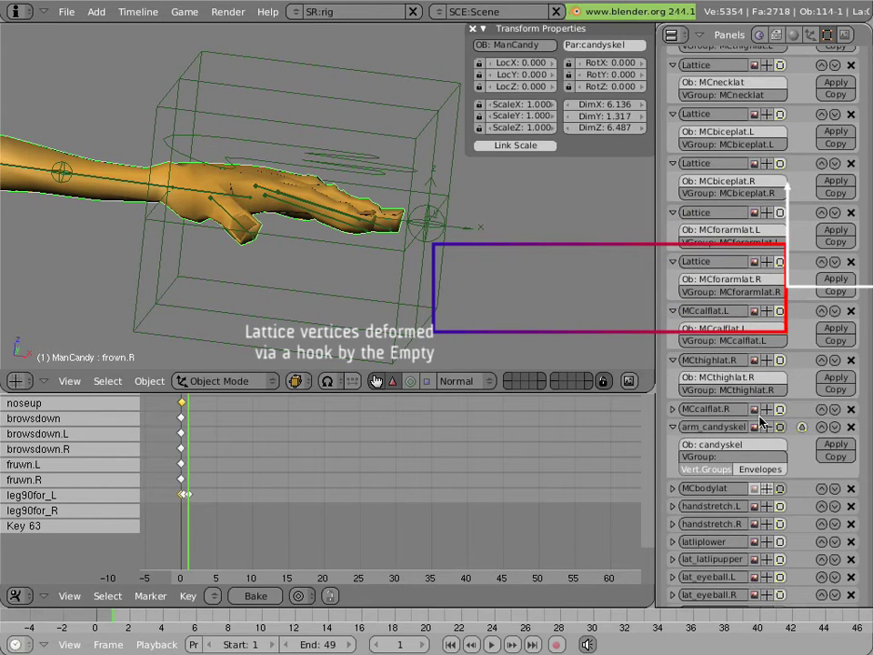
pyautogui.scroll(-5, 762, 423)
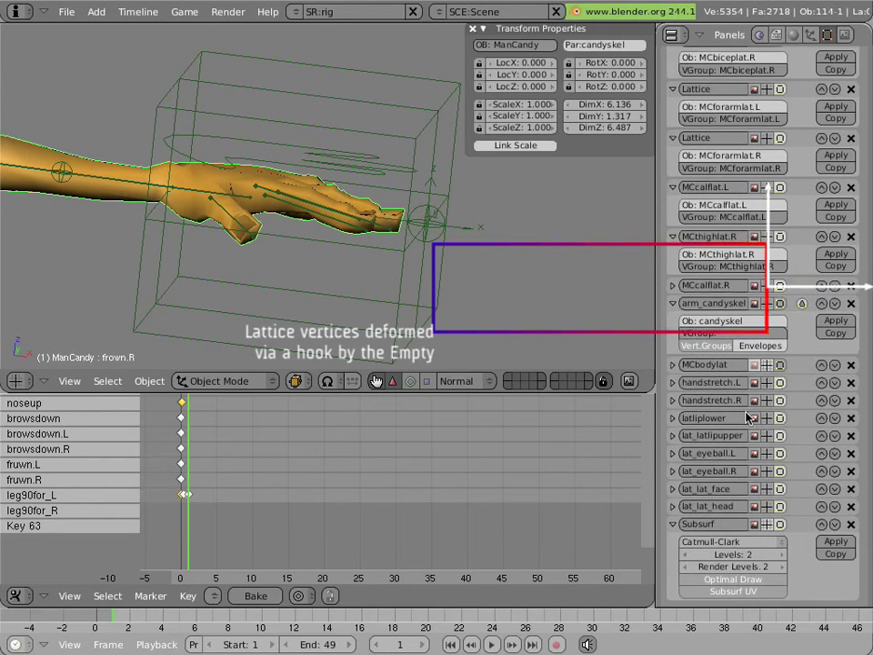
pyautogui.click(673, 383)
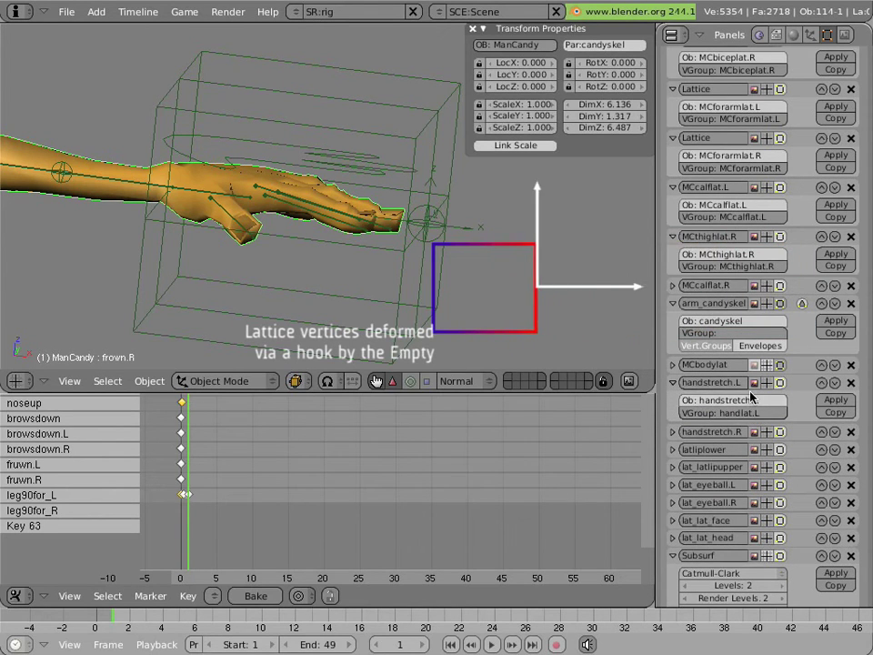
# Select the hand.L bone and trial-rotate it, cancelling the rotation
pyautogui.rightClick(254, 198)
pyautogui.press('r')
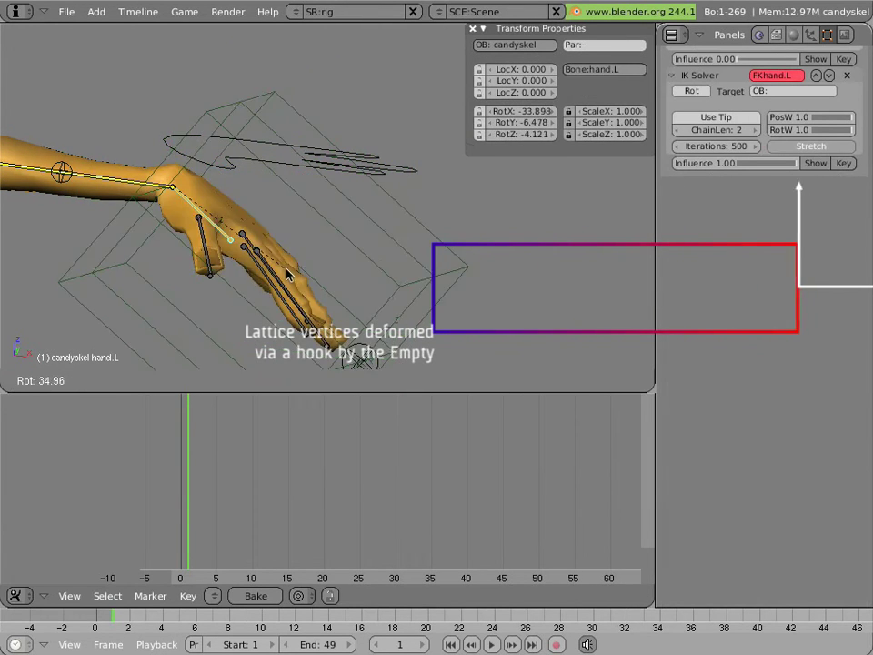
pyautogui.press('Escape')
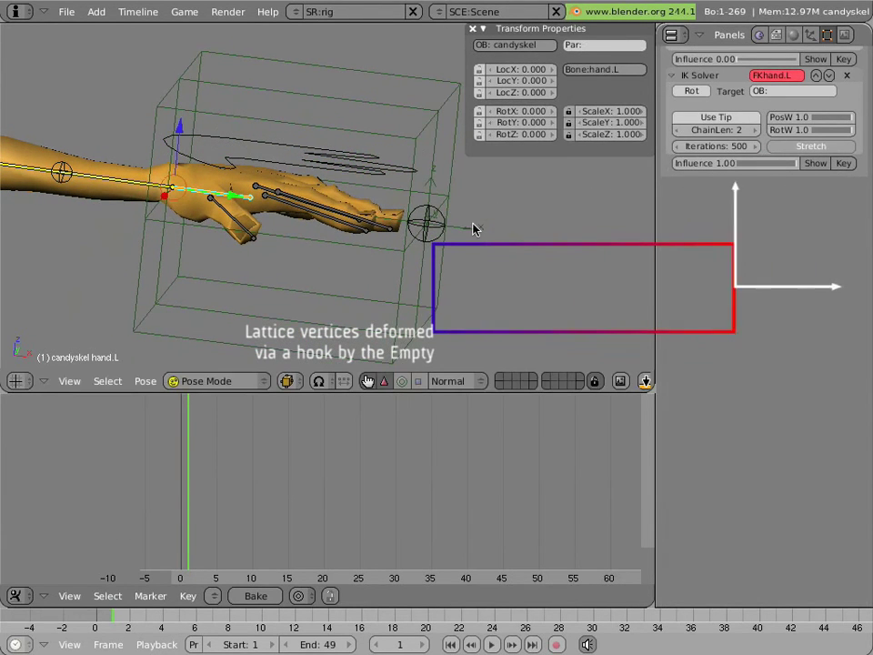
# Pull the handshear.L bone to stretch the hand mesh, then cancel back to rest
pyautogui.rightClick(443, 229)
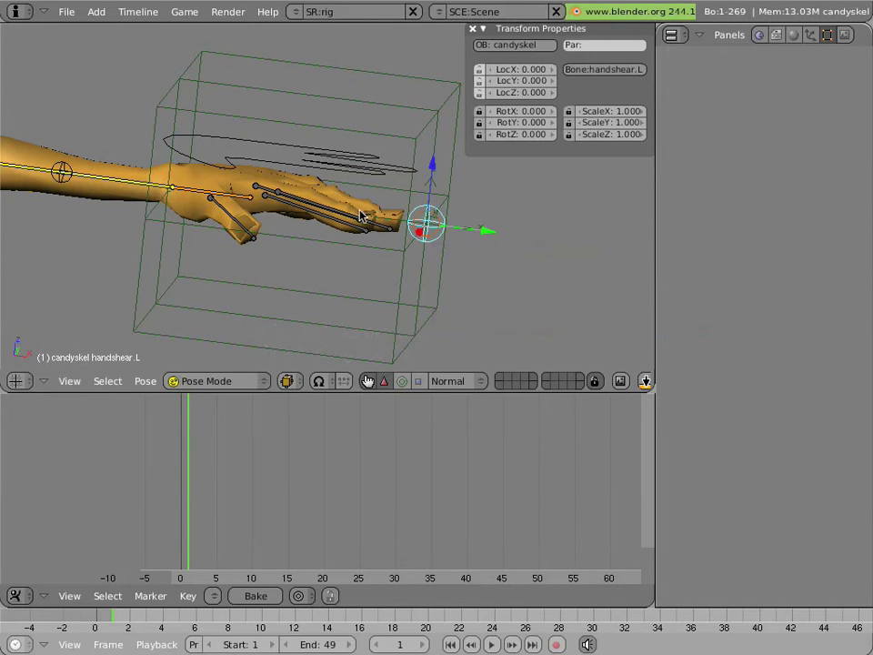
pyautogui.rightClick(360, 205)
pyautogui.rightClick(433, 245)
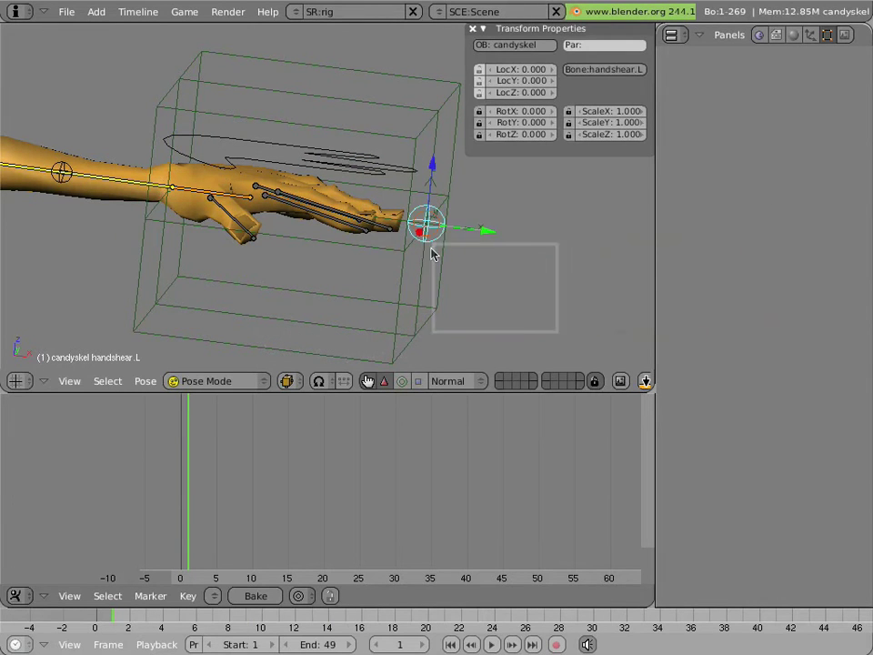
pyautogui.press('g')
pyautogui.scroll(-3, 472, 273)
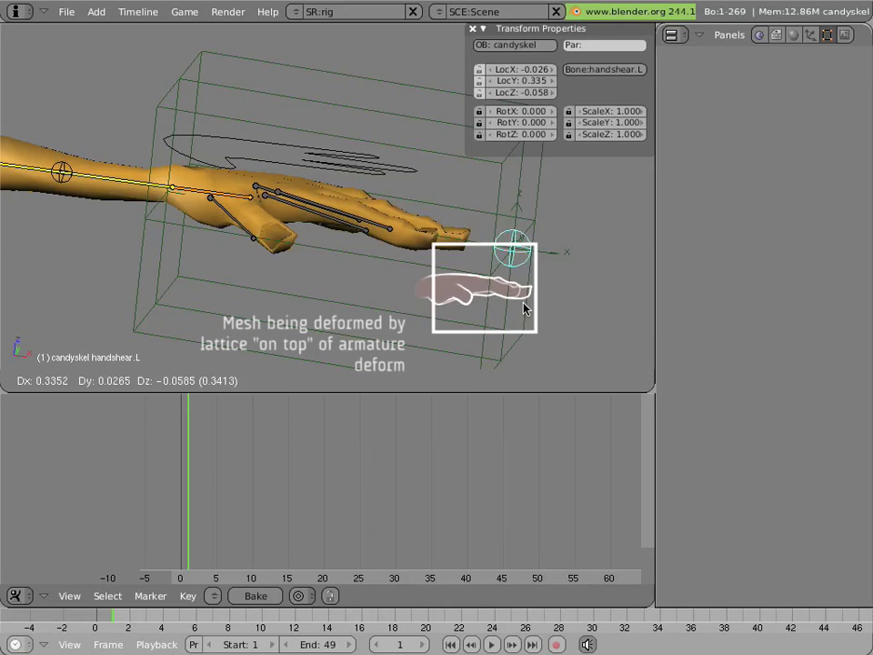
pyautogui.rightClick(454, 286)
pyautogui.scroll(-3, 409, 272)
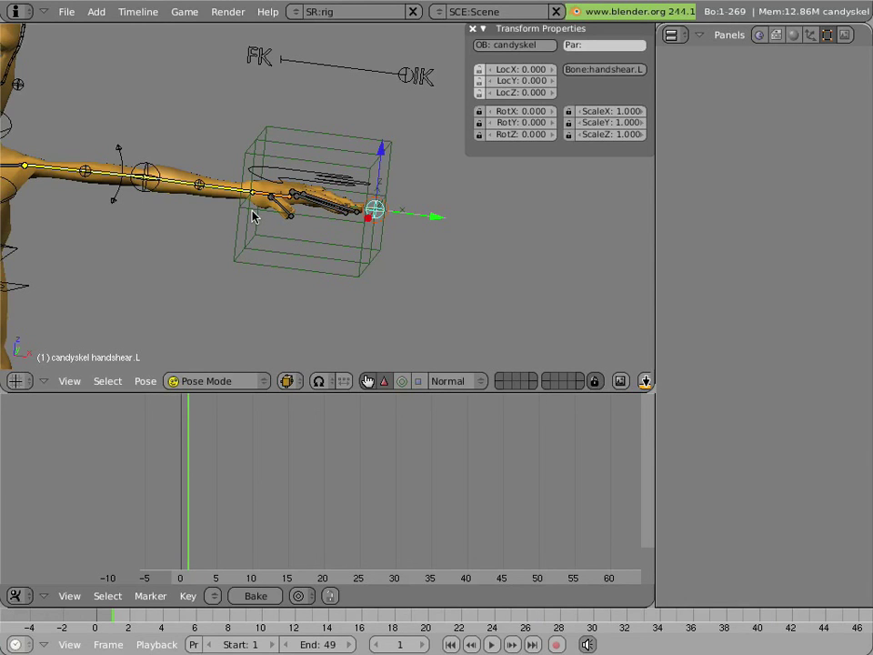
pyautogui.keyDown('shift'); pyautogui.moveTo(230, 202); pyautogui.dragTo(421, 187, button='middle'); pyautogui.keyUp('shift')
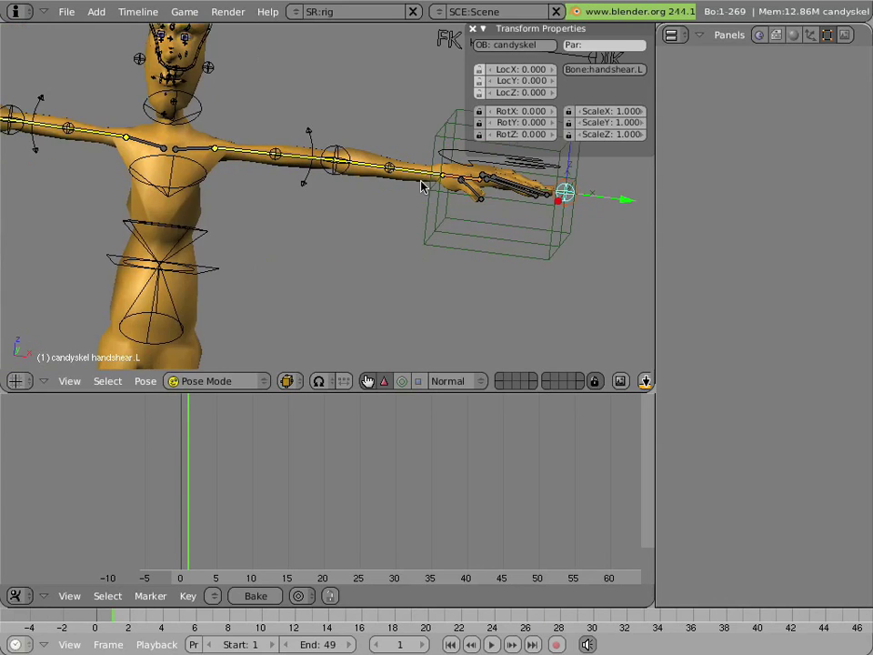
pyautogui.moveTo(420, 279); pyautogui.dragTo(479, 257, button='middle')
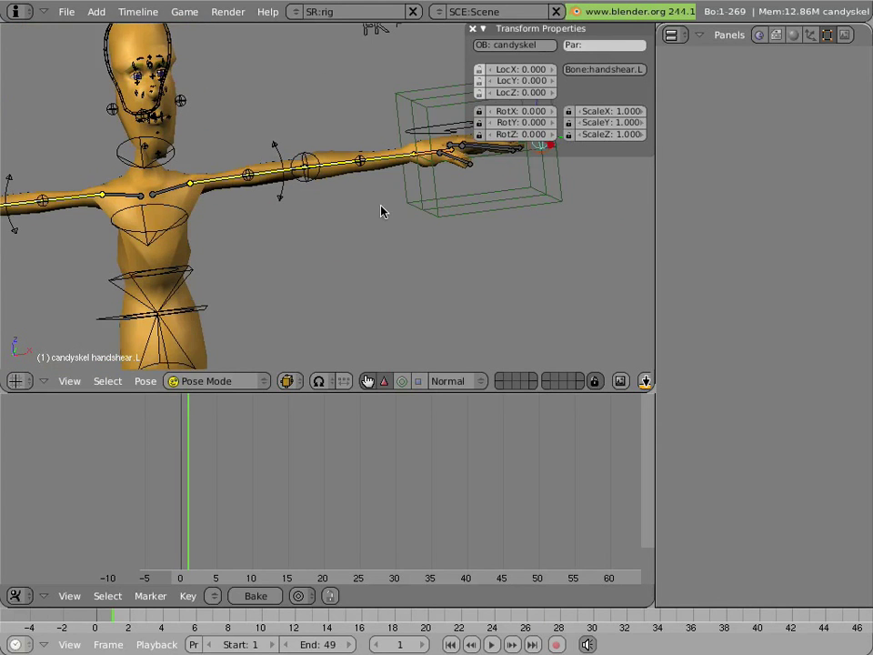
pyautogui.keyDown('shift'); pyautogui.moveTo(382, 211); pyautogui.dragTo(418, 223, button='middle'); pyautogui.keyUp('shift')
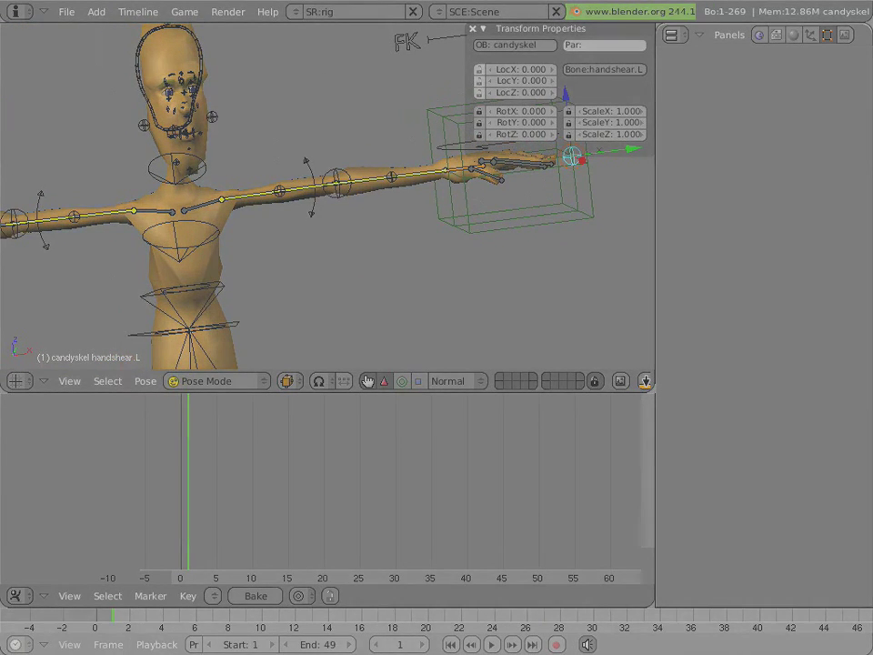